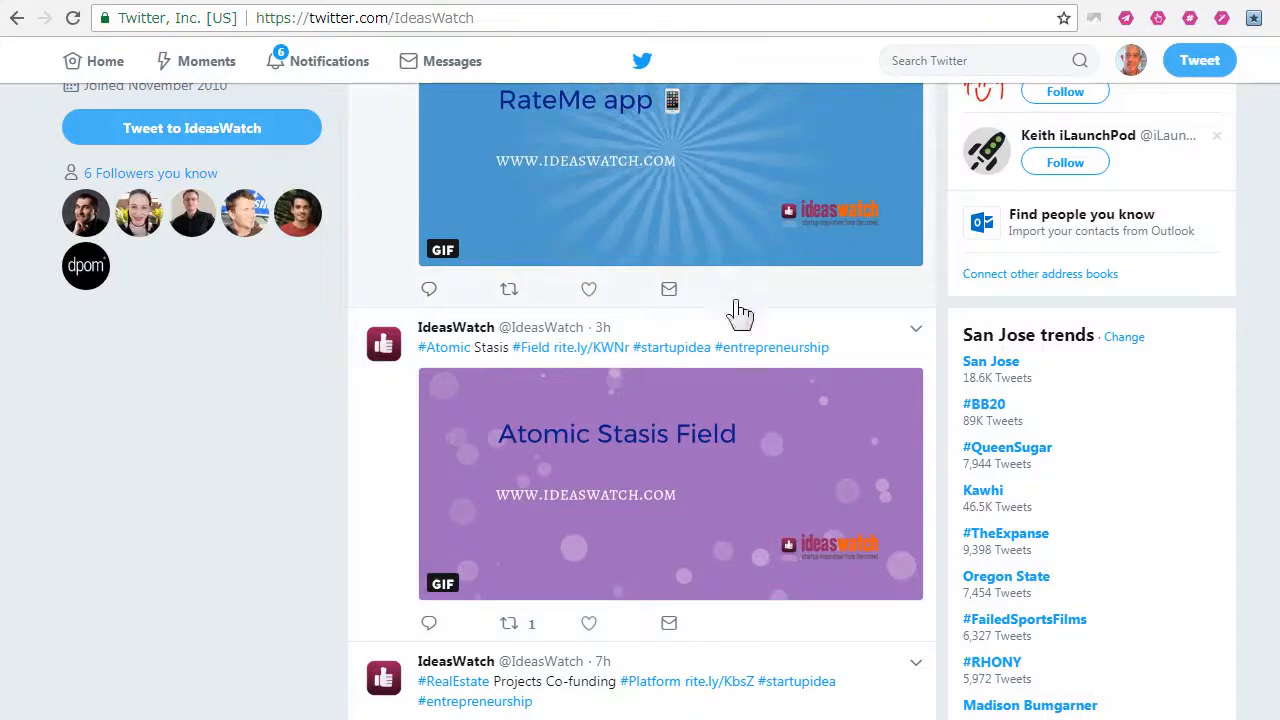
Step: Look through the animated startup-idea posts on the IdeasWatch Twitter profile
{"action": "scroll", "coordinate": [786, 514], "scroll_direction": "up", "scroll_amount": 4}
{"action": "scroll", "coordinate": [786, 514], "scroll_direction": "down", "scroll_amount": 3}
{"action": "scroll", "coordinate": [786, 514], "scroll_direction": "down", "scroll_amount": 3}
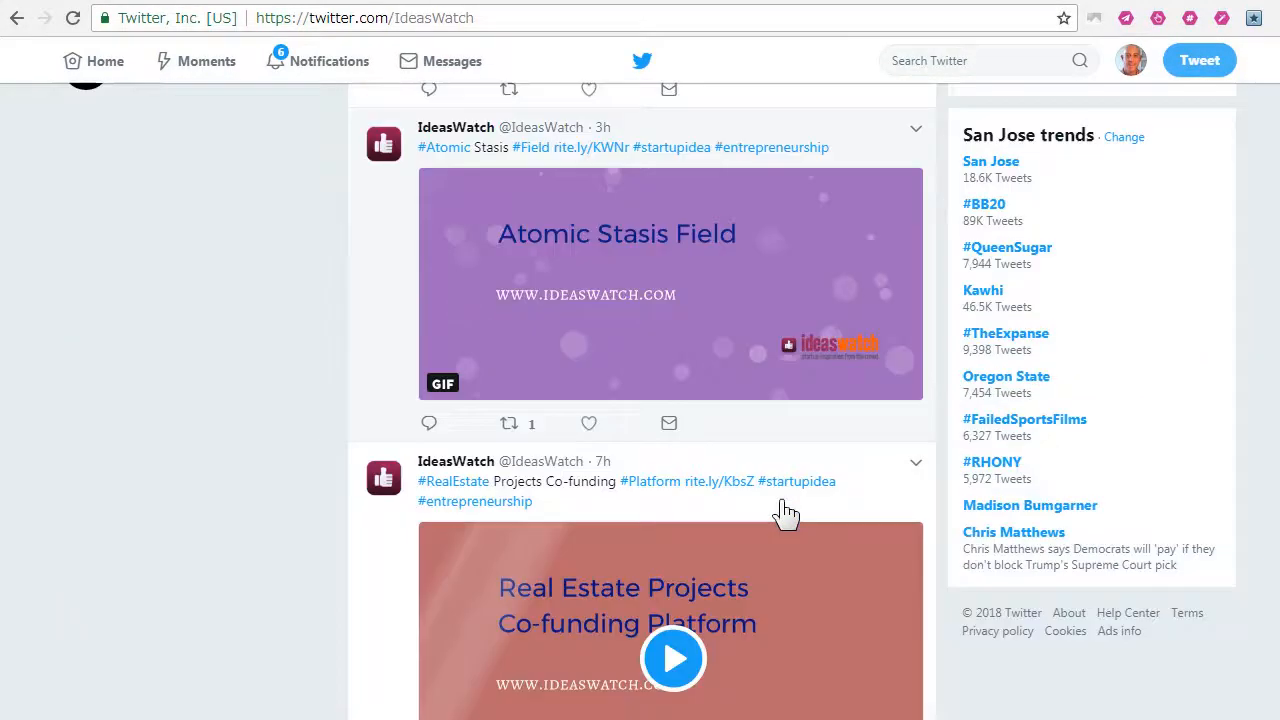
{"action": "scroll", "coordinate": [786, 514], "scroll_direction": "down", "scroll_amount": 2}
{"action": "scroll", "coordinate": [786, 514], "scroll_direction": "down", "scroll_amount": 1}
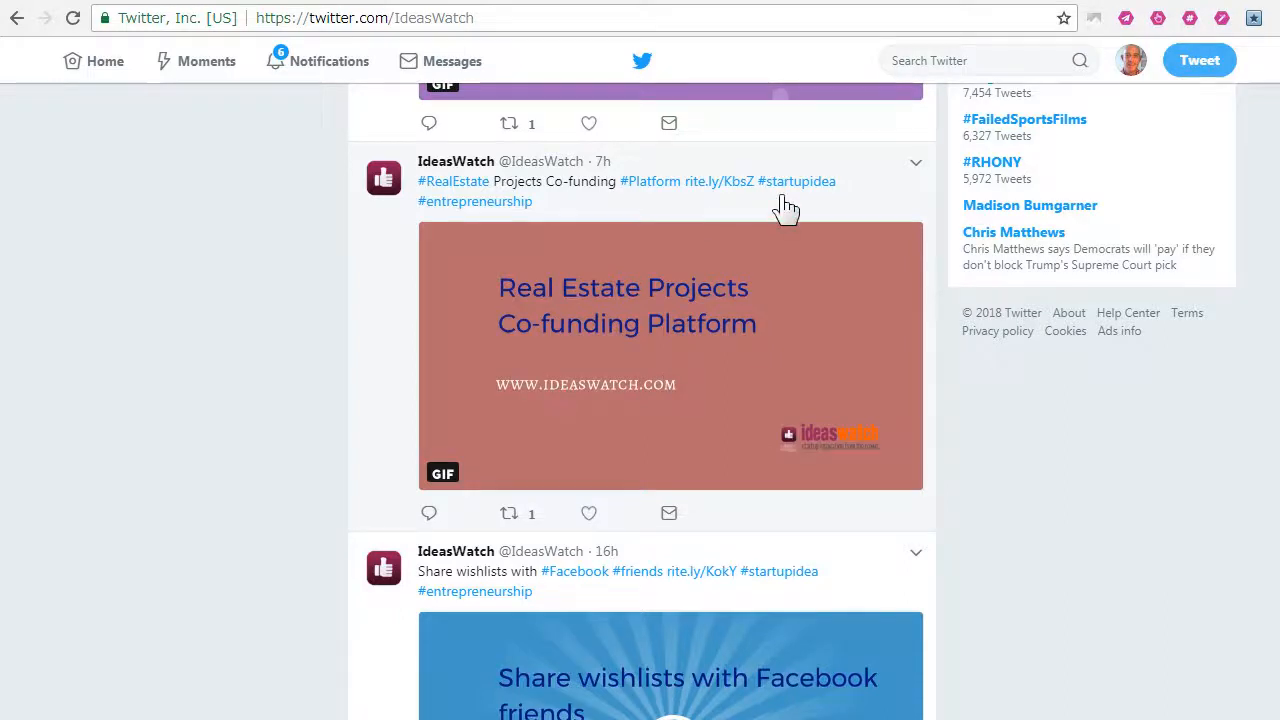
{"action": "scroll", "coordinate": [737, 514], "scroll_direction": "down", "scroll_amount": 3}
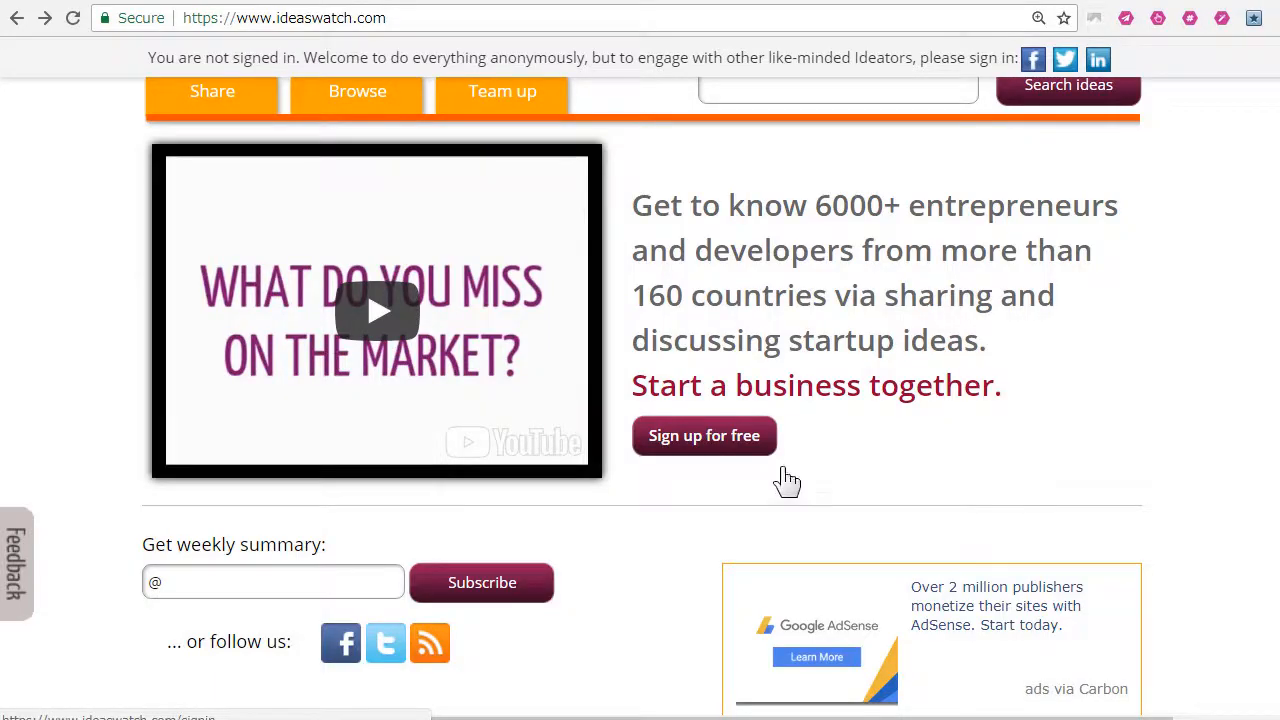
Step: Browse the IdeasWatch homepage's featured ideas and read the Uber for Charter Plane idea
{"action": "scroll", "coordinate": [812, 482], "scroll_direction": "up", "scroll_amount": 1}
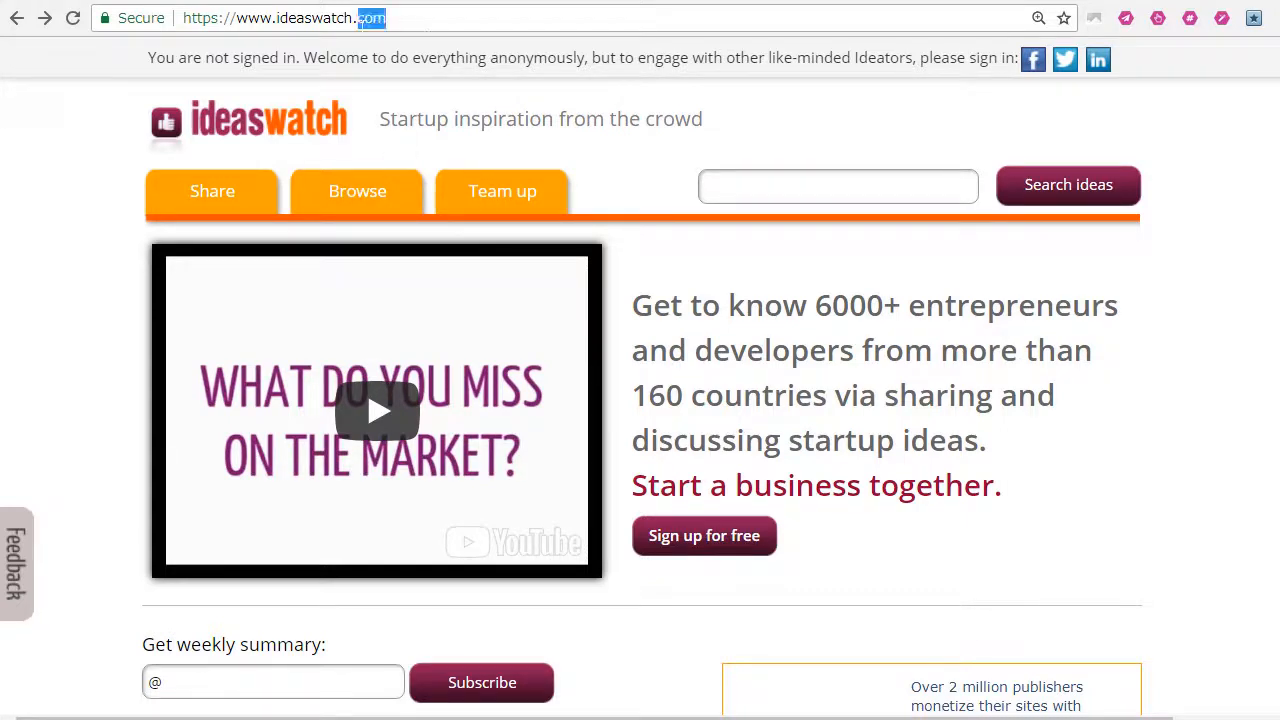
{"action": "left_click", "coordinate": [292, 21]}
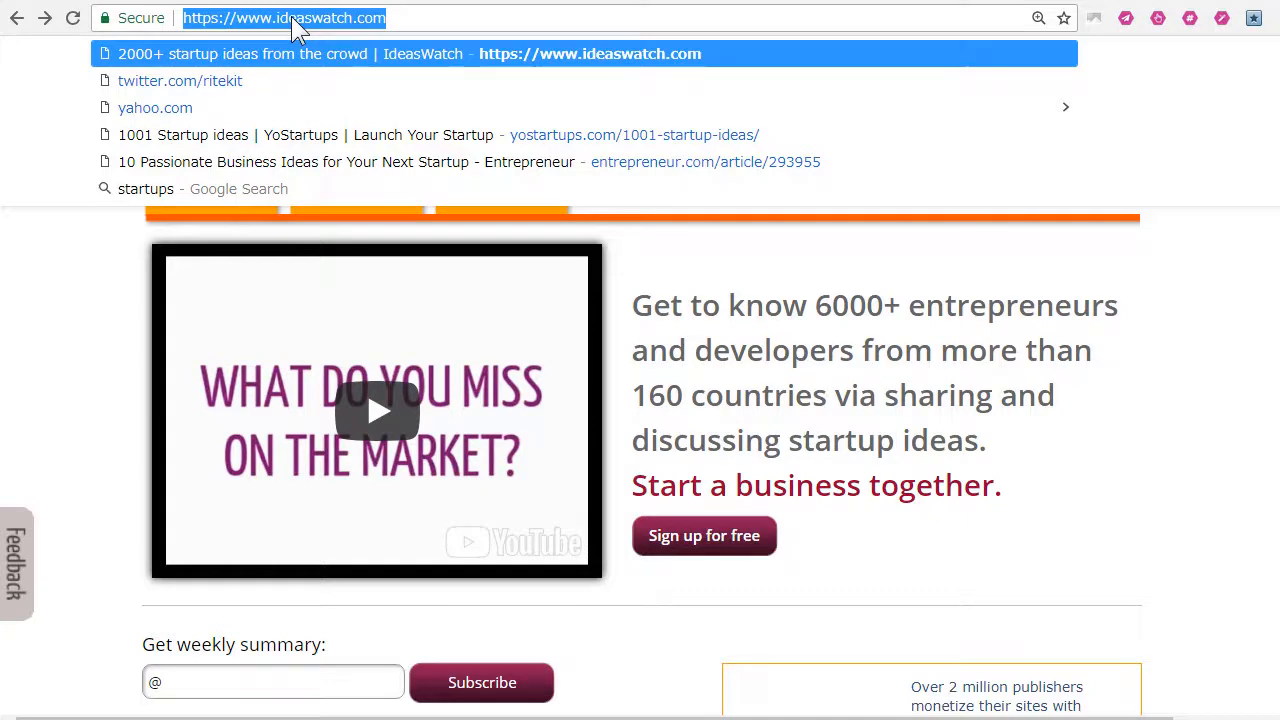
{"action": "left_click", "coordinate": [68, 433]}
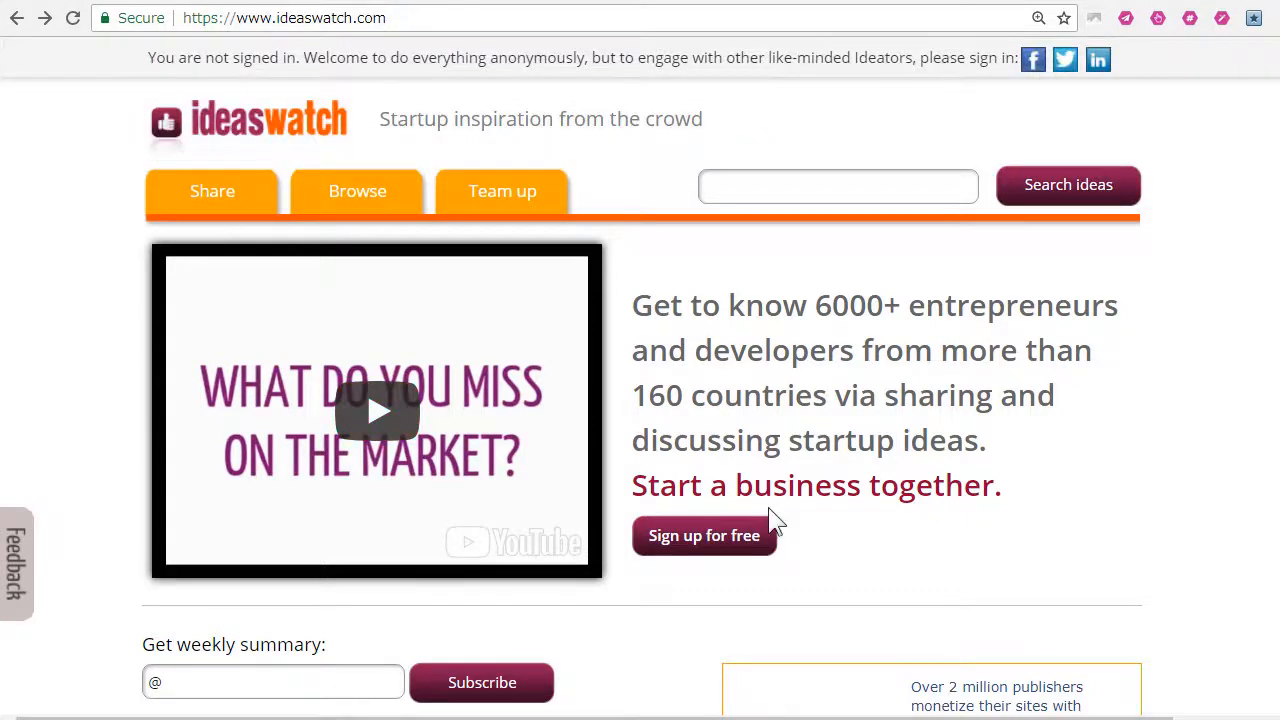
{"action": "scroll", "coordinate": [775, 520], "scroll_direction": "down", "scroll_amount": 2}
{"action": "scroll", "coordinate": [780, 523], "scroll_direction": "down", "scroll_amount": 4}
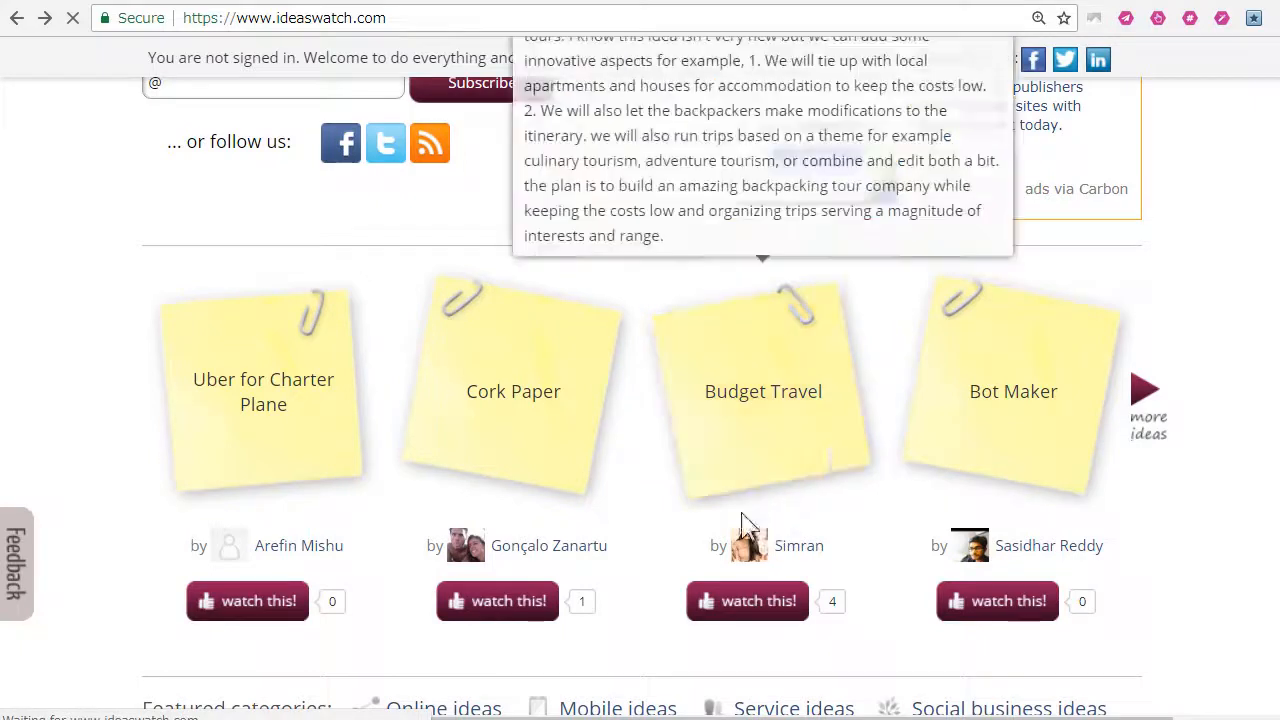
{"action": "left_click", "coordinate": [765, 505]}
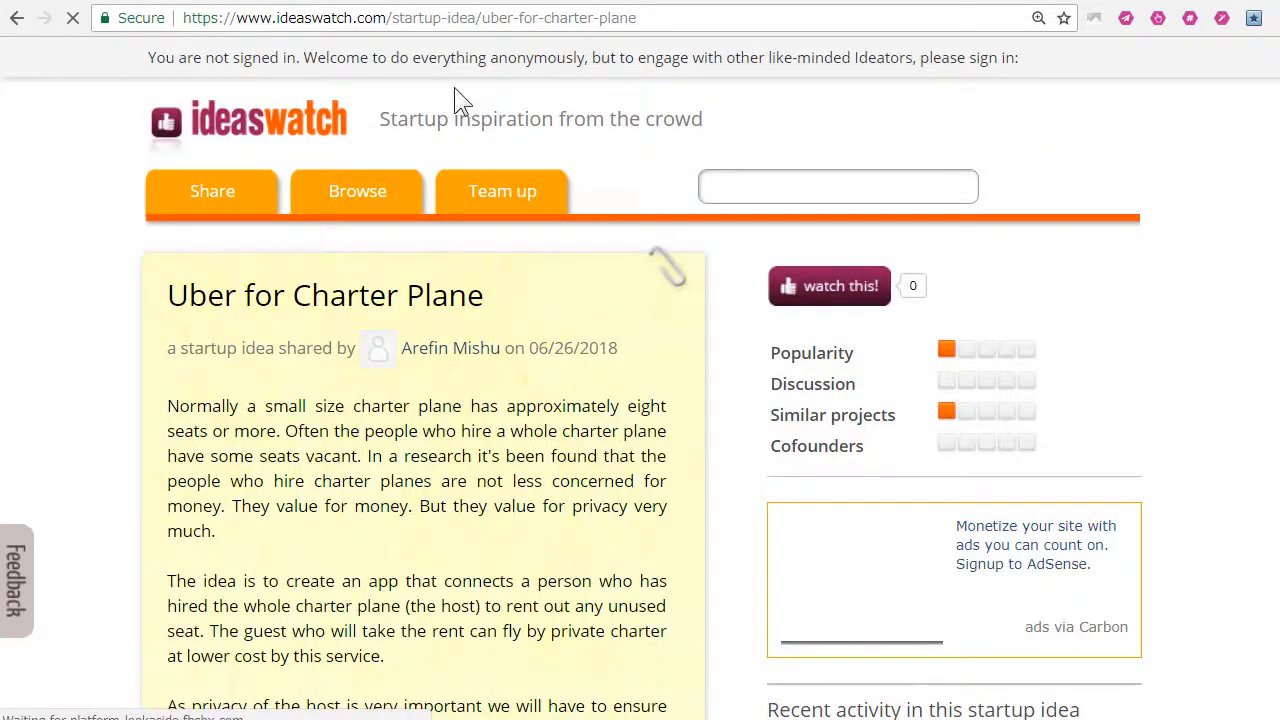
{"action": "scroll", "coordinate": [606, 508], "scroll_direction": "down", "scroll_amount": 5}
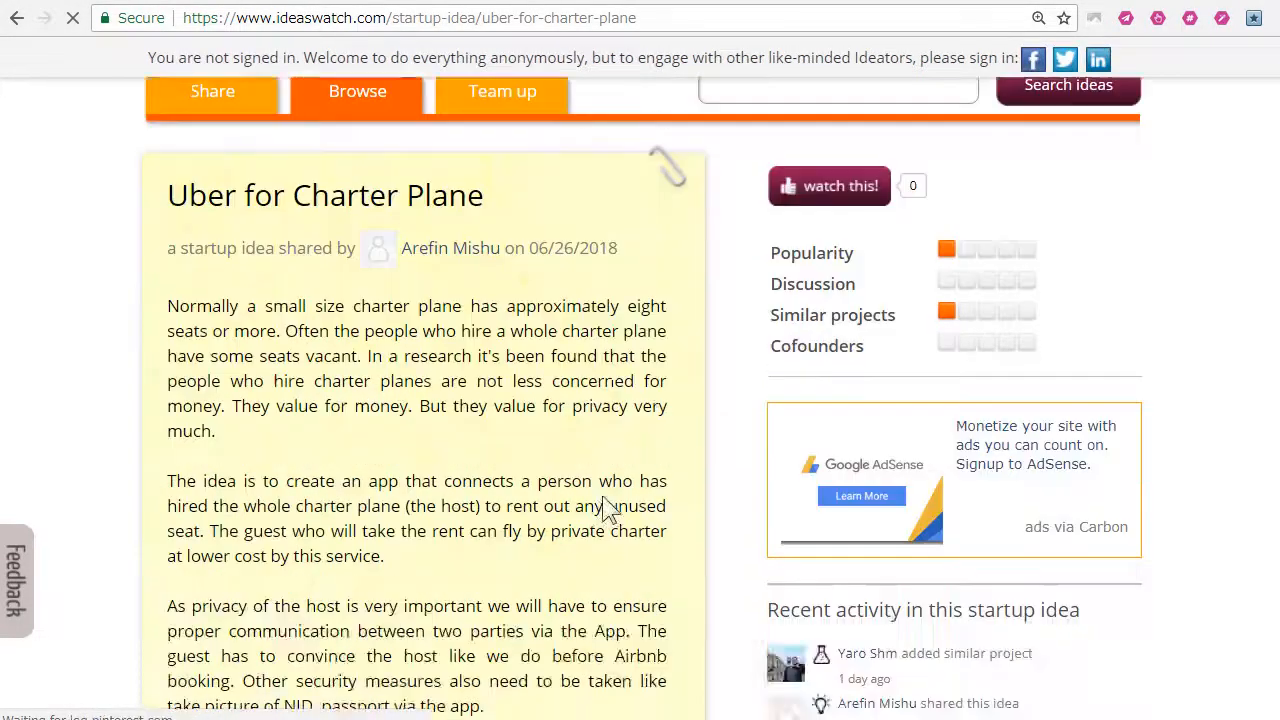
{"action": "scroll", "coordinate": [606, 543], "scroll_direction": "up", "scroll_amount": 4}
{"action": "scroll", "coordinate": [606, 543], "scroll_direction": "up", "scroll_amount": 1}
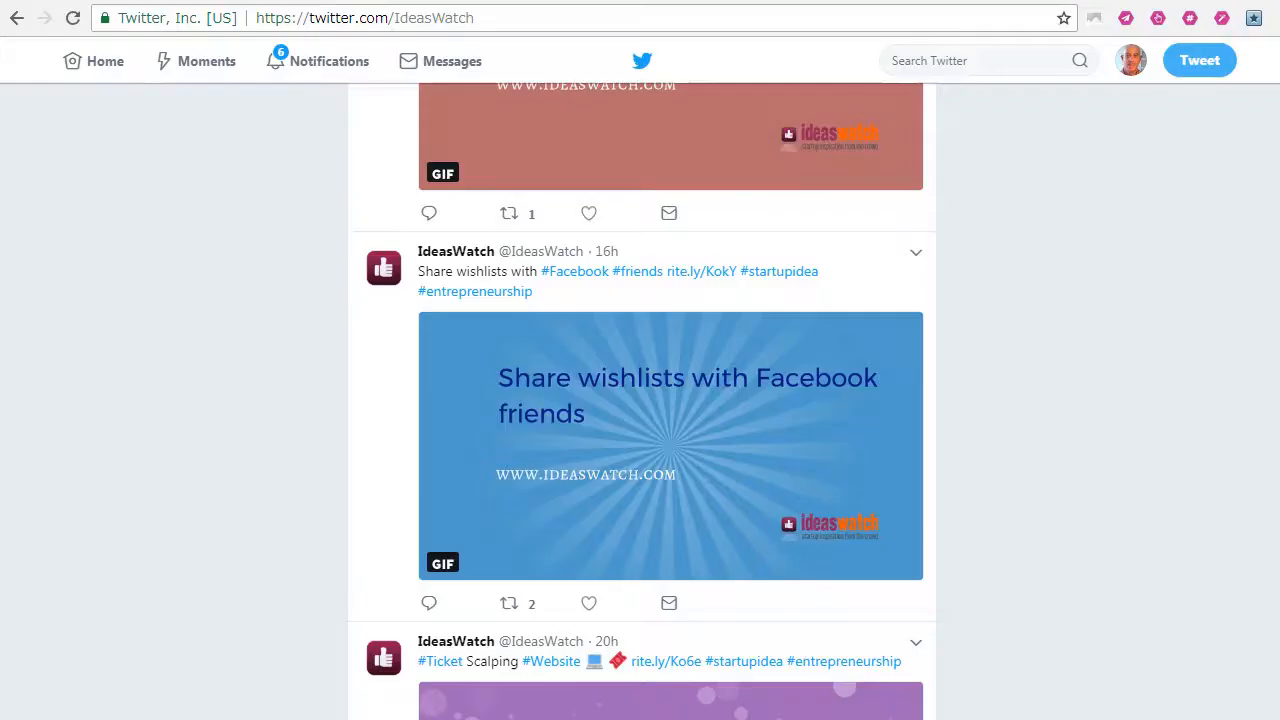
Step: Review the Facebook wishlist and Ticket Scalping Website posts in the IdeasWatch Twitter feed
{"action": "scroll", "coordinate": [734, 600], "scroll_direction": "down", "scroll_amount": 3}
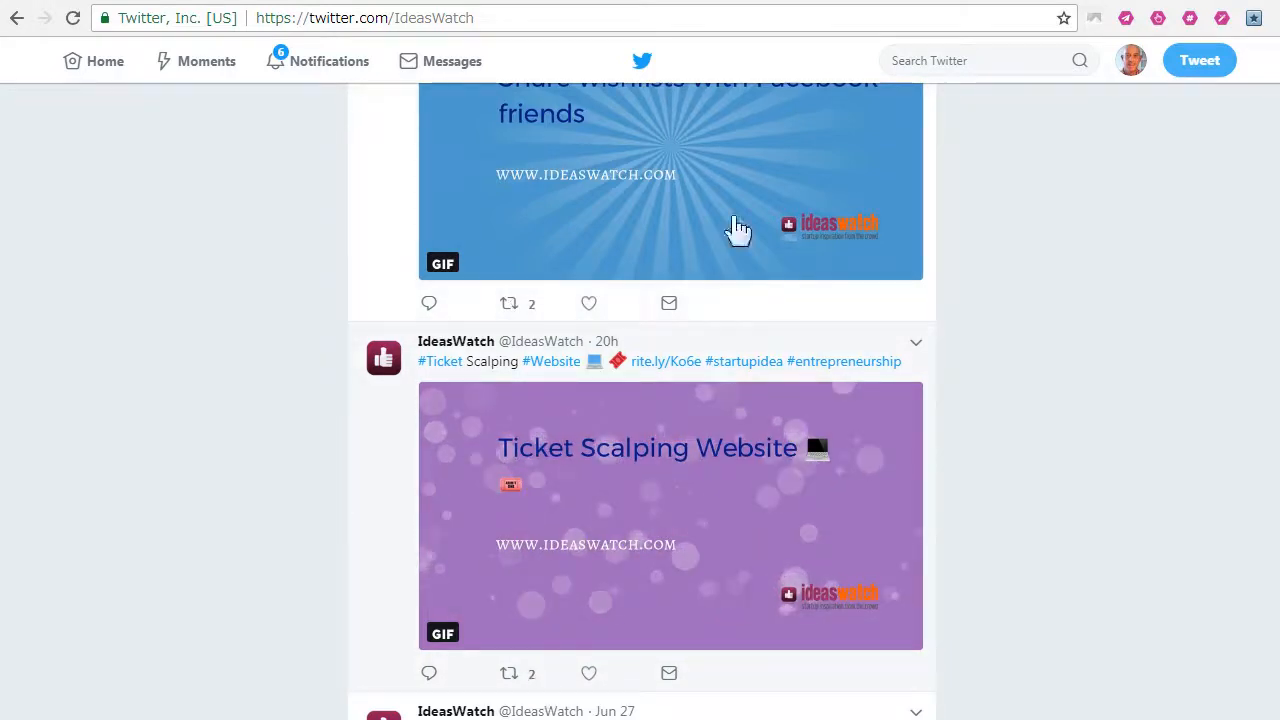
{"action": "scroll", "coordinate": [1040, 450], "scroll_direction": "up", "scroll_amount": 3}
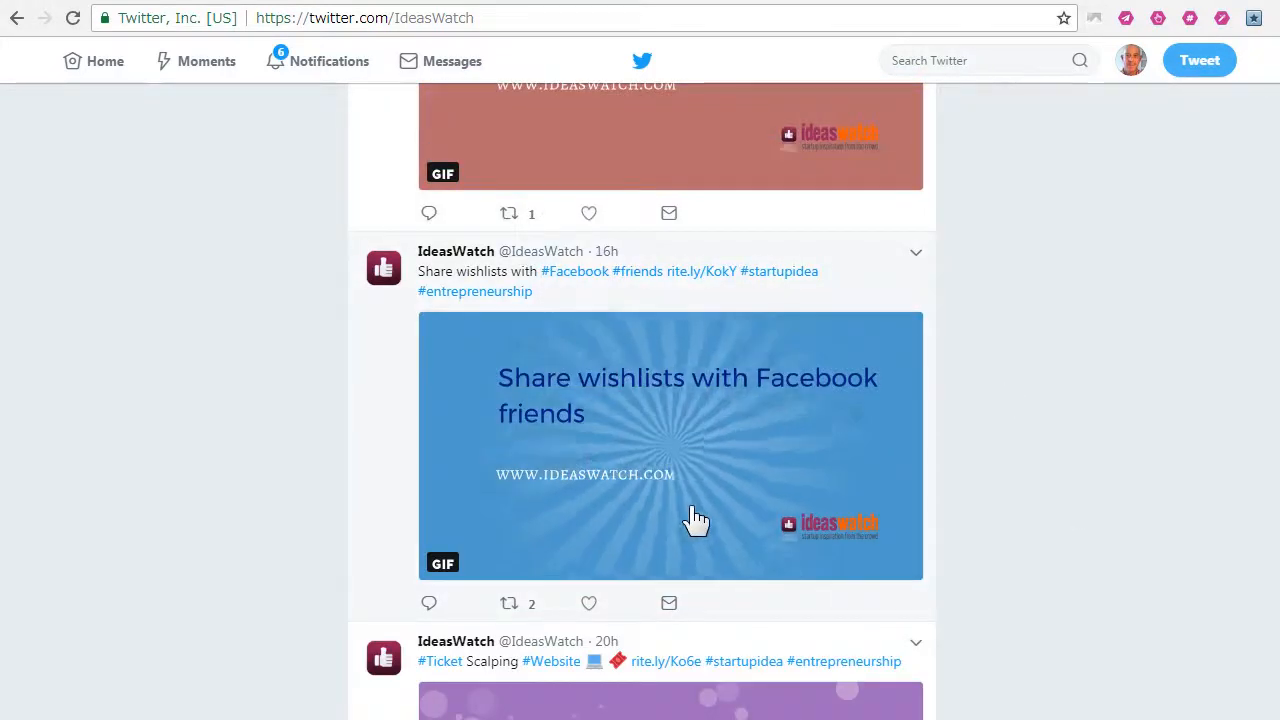
{"action": "scroll", "coordinate": [697, 520], "scroll_direction": "up", "scroll_amount": 3}
{"action": "scroll", "coordinate": [694, 520], "scroll_direction": "up", "scroll_amount": 4}
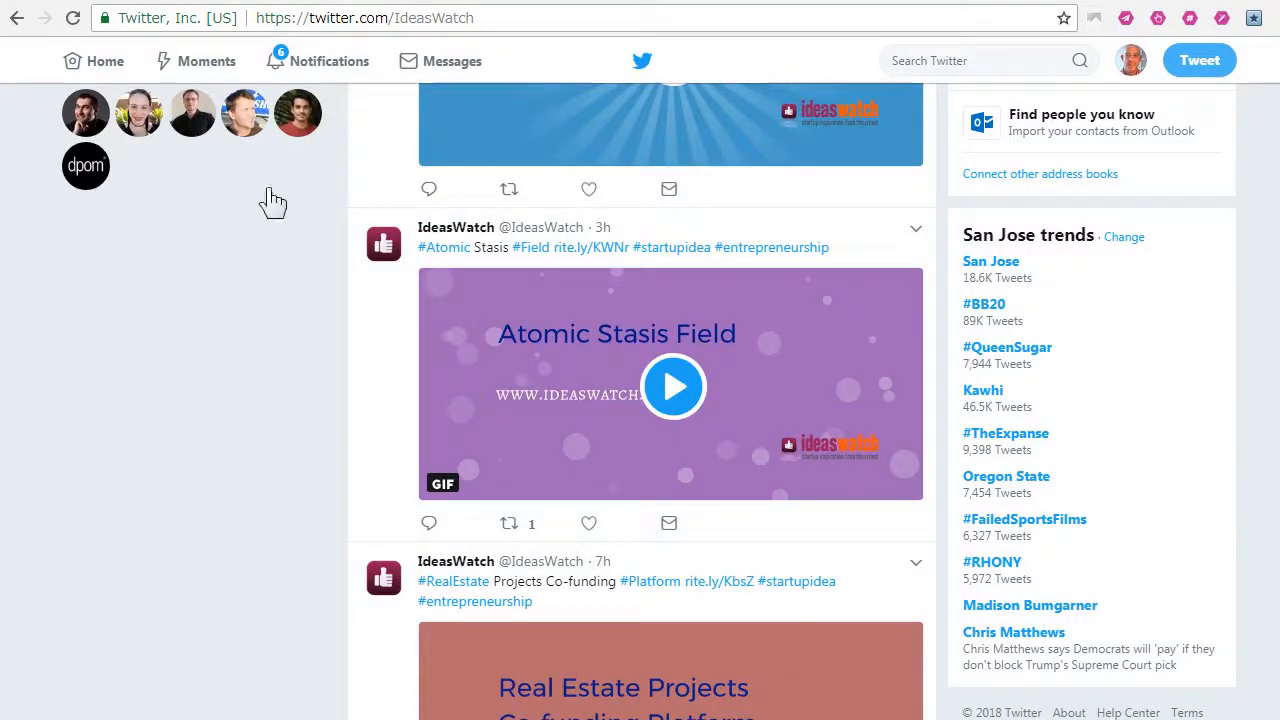
Step: Switch to RiteBoost, open the IdeasWatch formula, and check its RSS source settings without changing them
{"action": "left_click", "coordinate": [108, 1]}
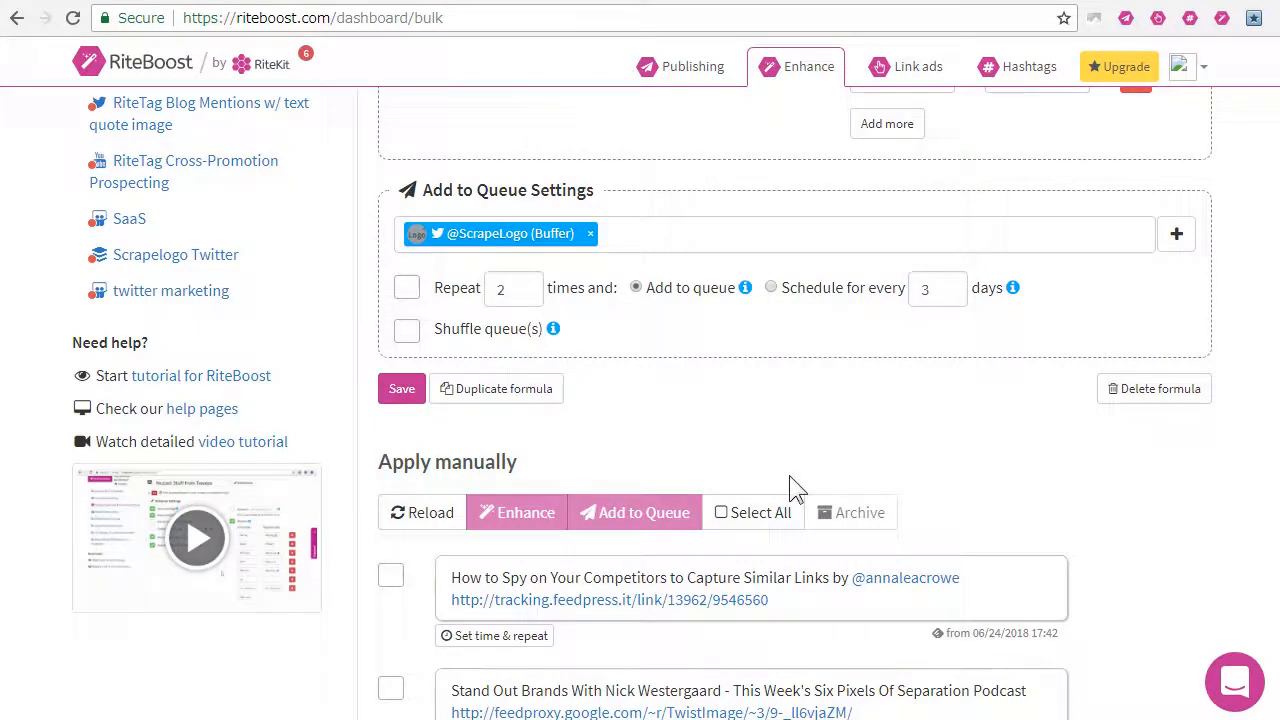
{"action": "scroll", "coordinate": [257, 571], "scroll_direction": "up", "scroll_amount": 6}
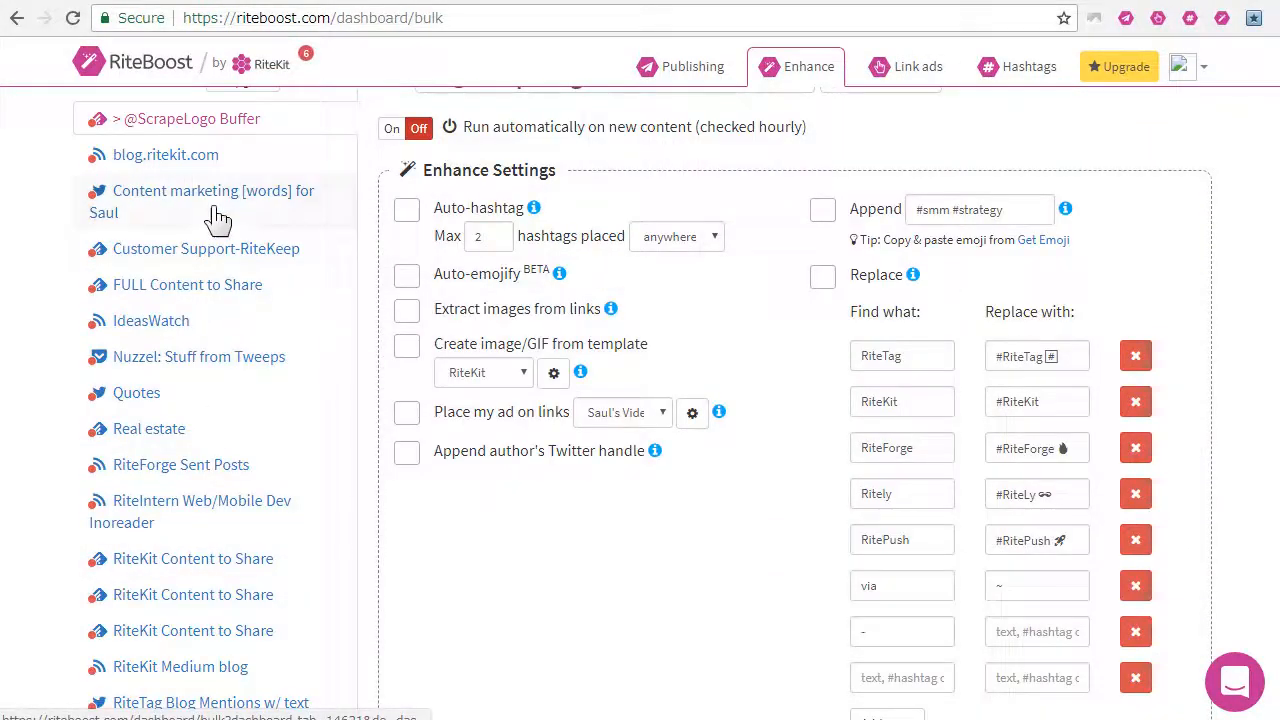
{"action": "left_click", "coordinate": [173, 330]}
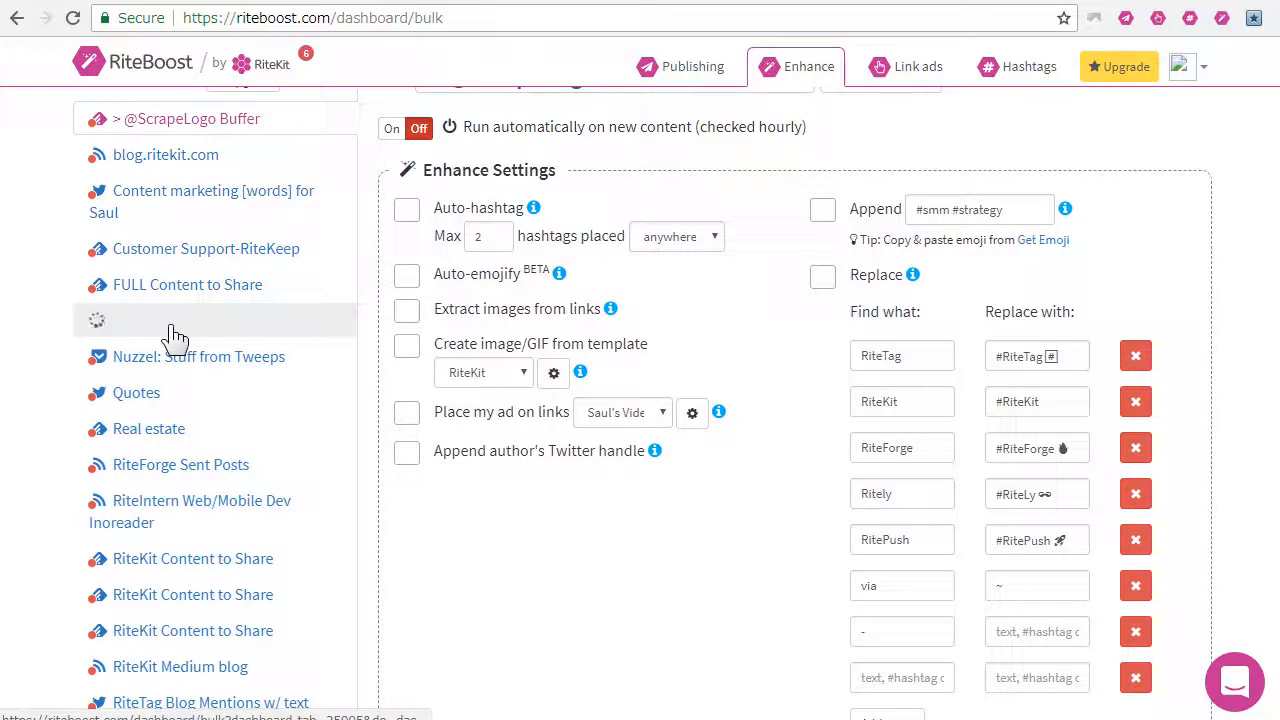
{"action": "scroll", "coordinate": [819, 310], "scroll_direction": "up", "scroll_amount": 1}
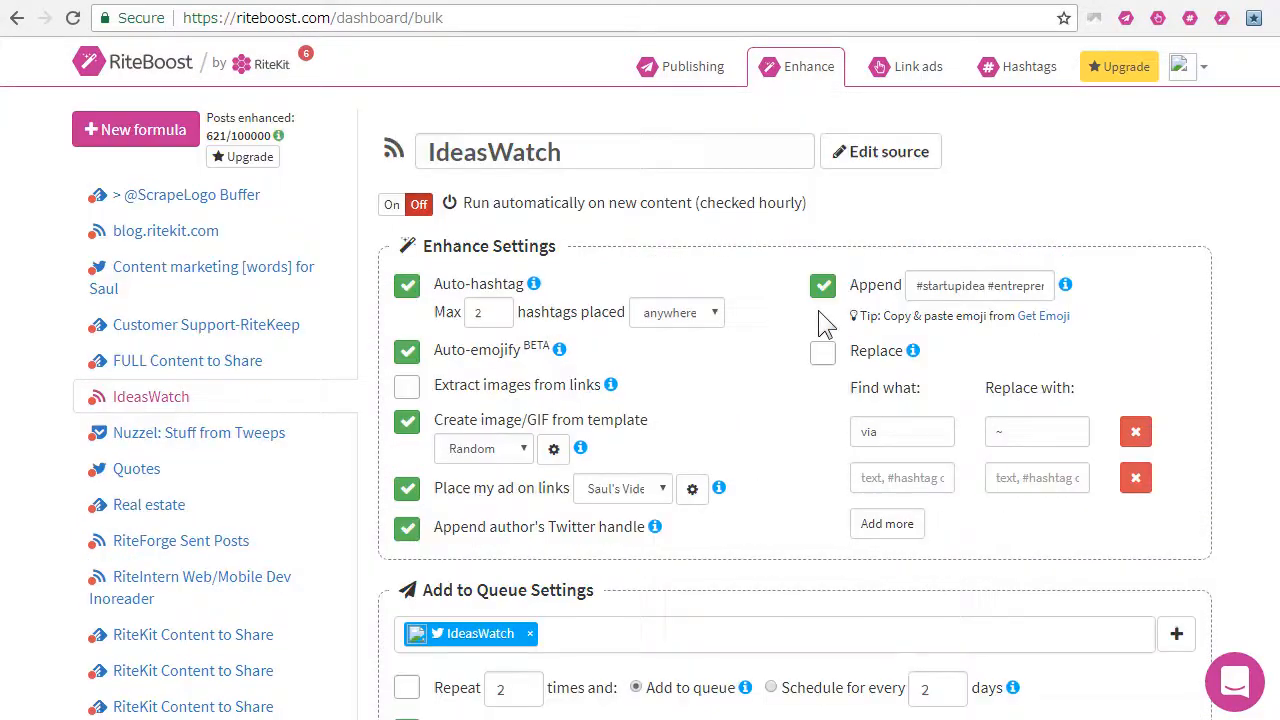
{"action": "left_click", "coordinate": [910, 140]}
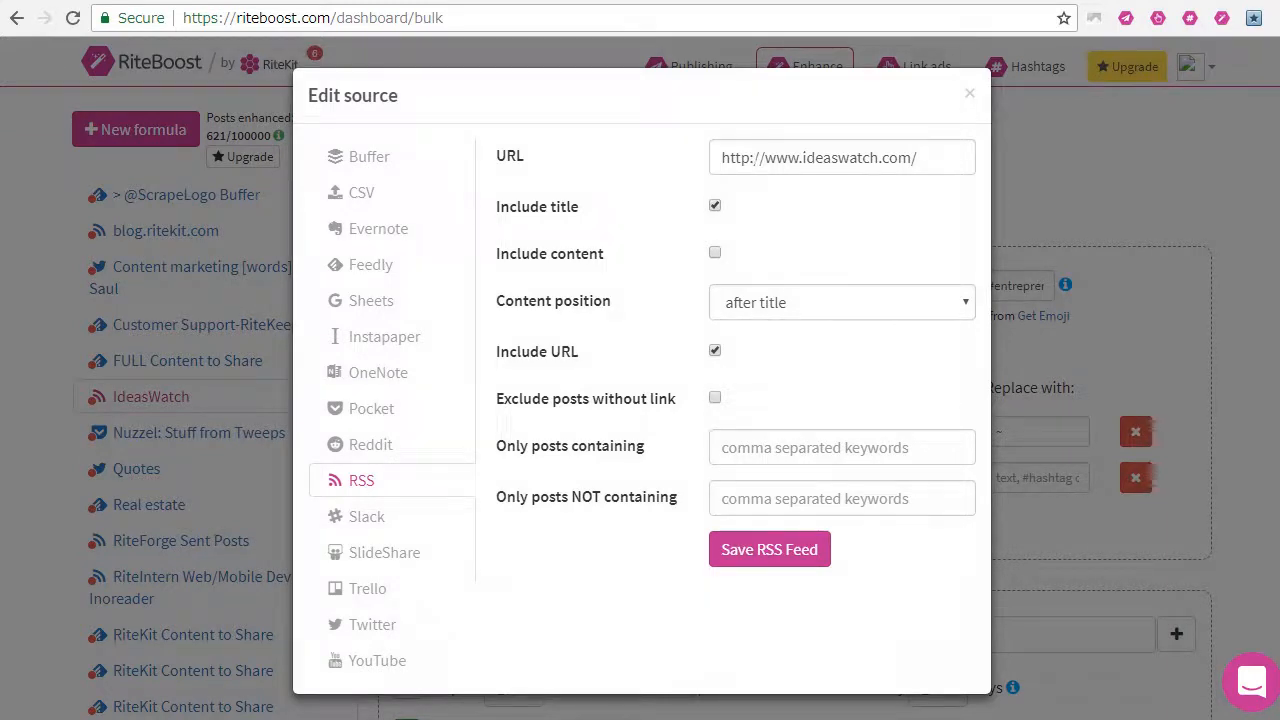
{"action": "left_click", "coordinate": [1066, 162]}
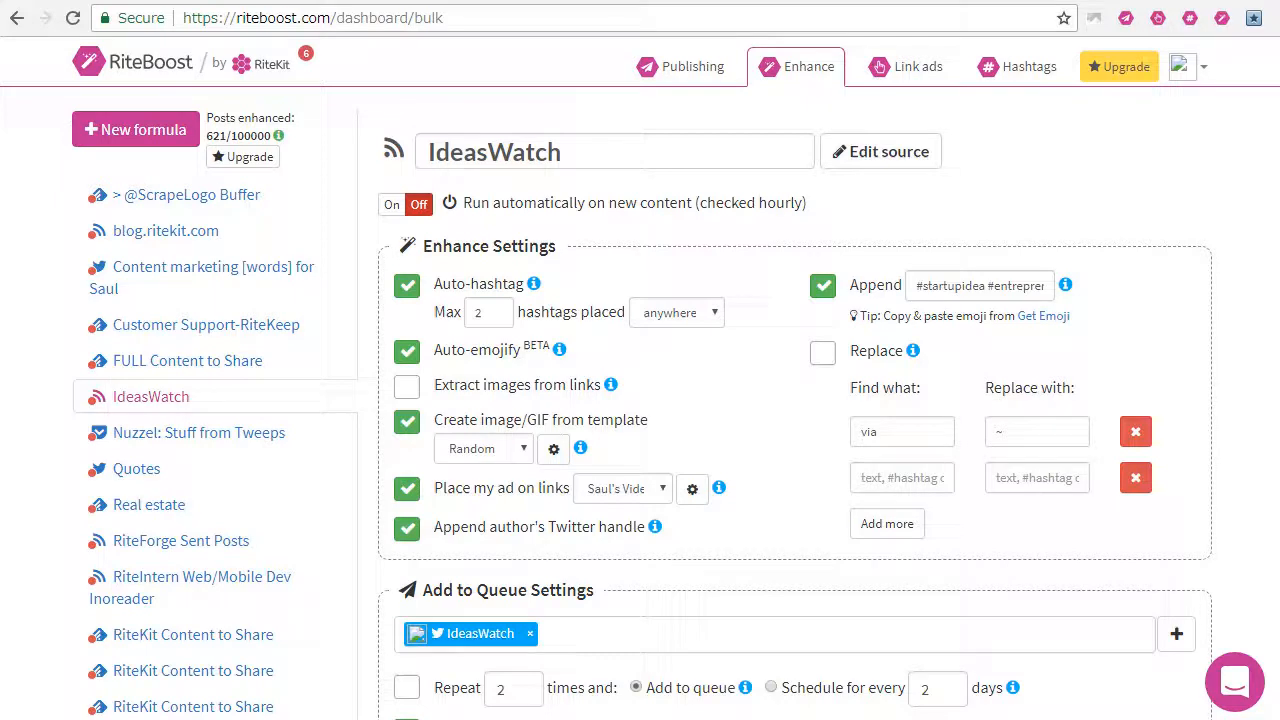
Step: Set the IdeasWatch formula's image/GIF template to Light Blue
{"action": "left_click", "coordinate": [527, 459]}
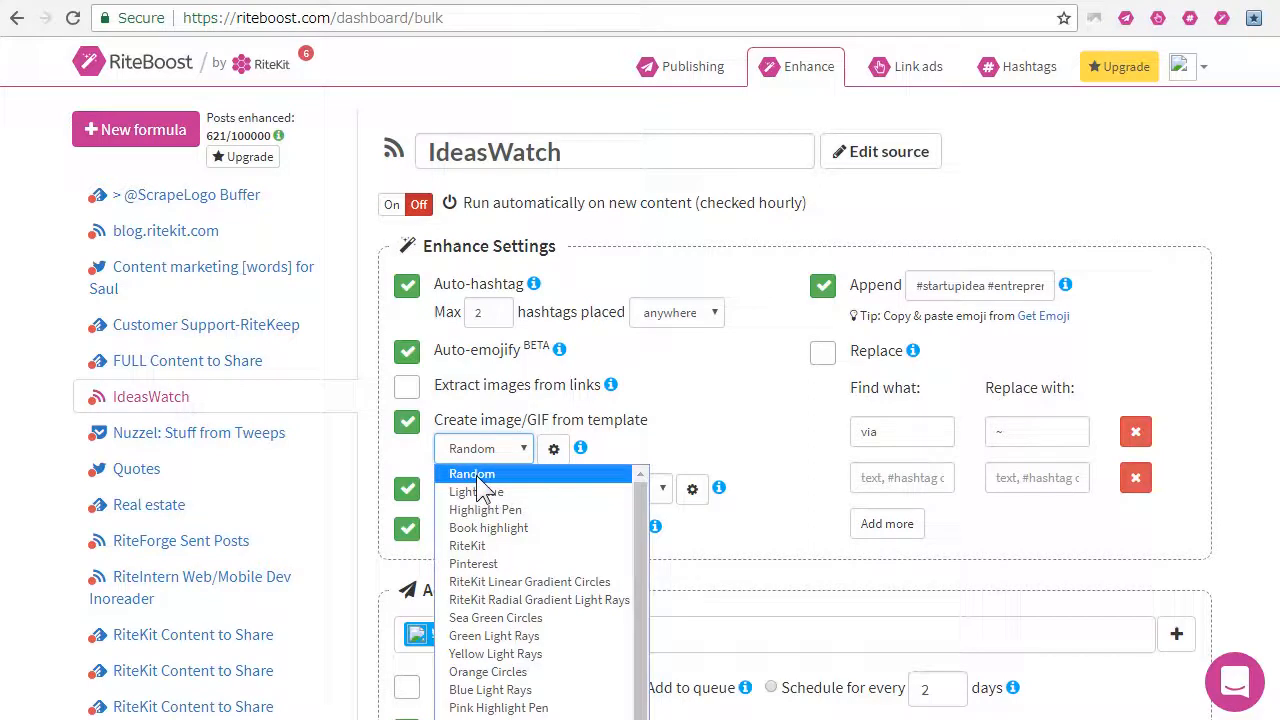
{"action": "scroll", "coordinate": [480, 485], "scroll_direction": "down", "scroll_amount": 1}
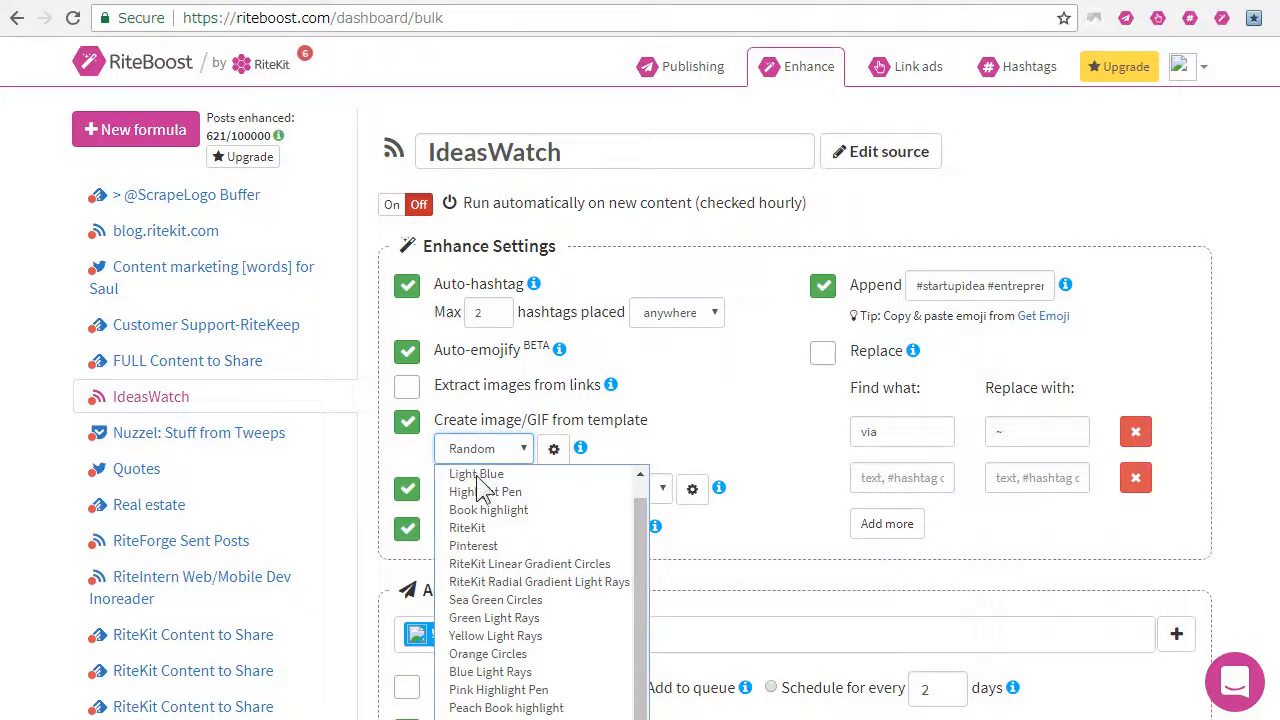
{"action": "left_click", "coordinate": [476, 476]}
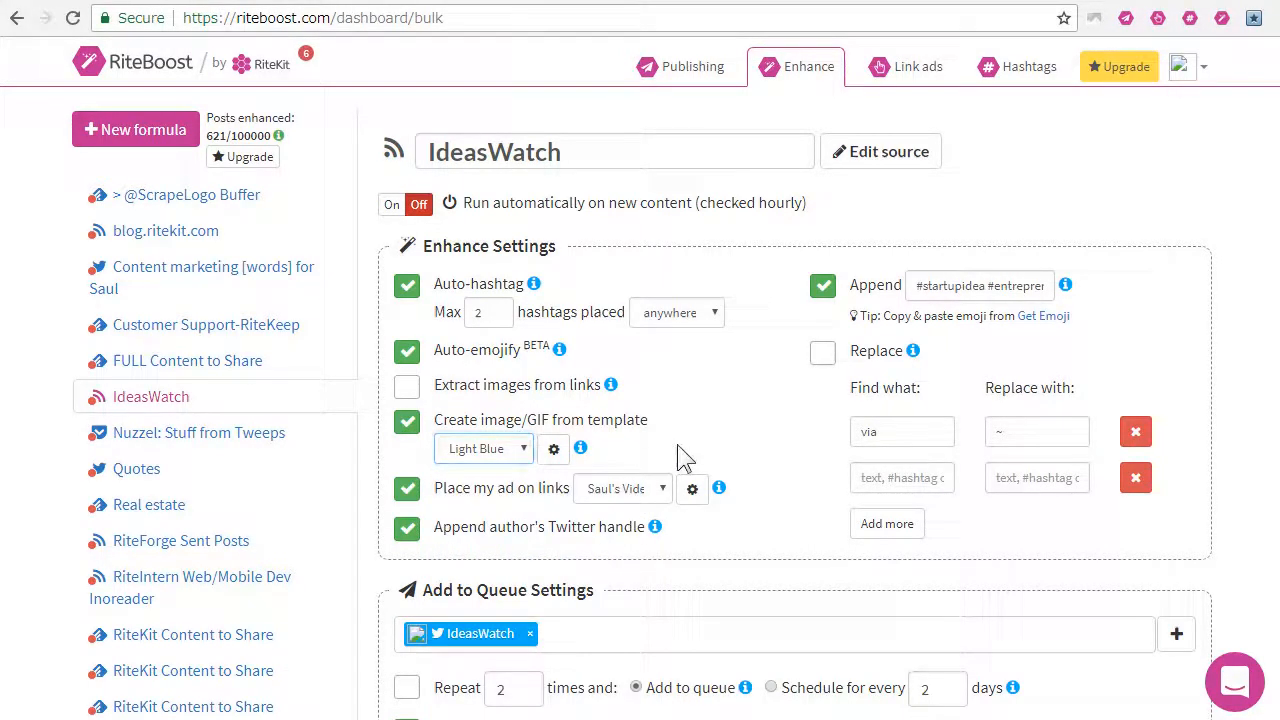
Step: Reload the IdeasWatch formula's posts for manual application
{"action": "scroll", "coordinate": [771, 479], "scroll_direction": "down", "scroll_amount": 3}
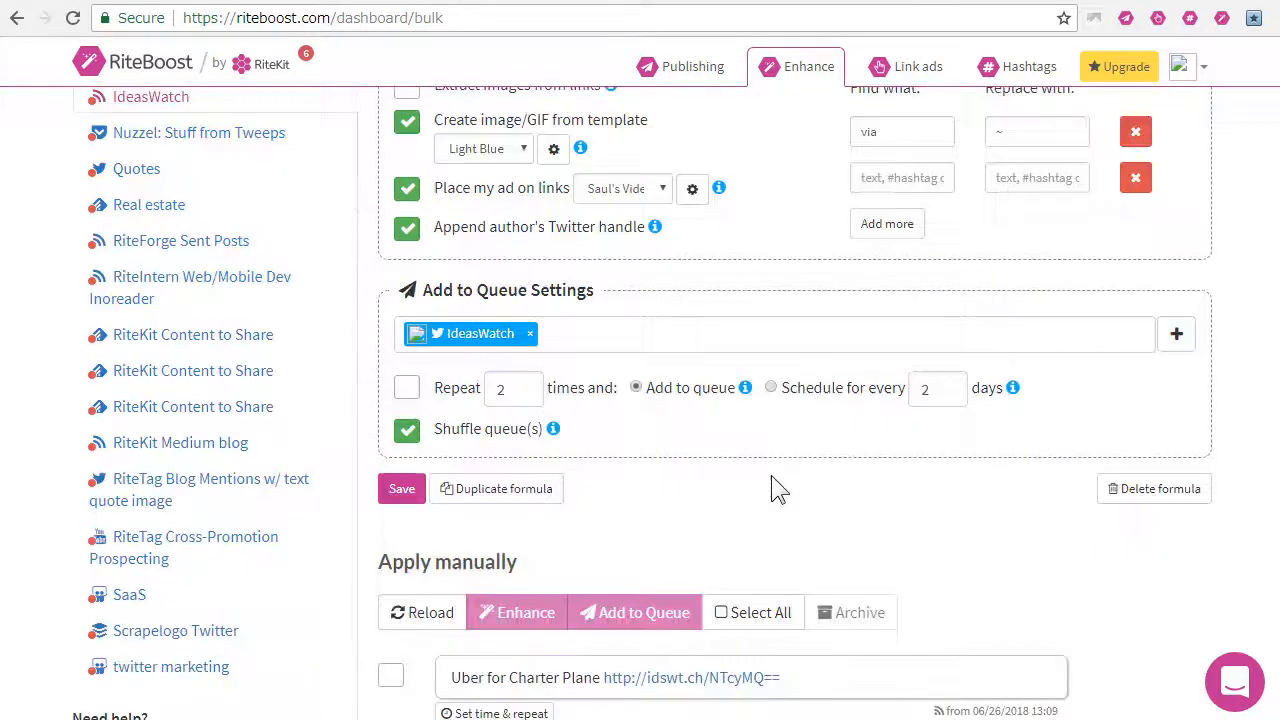
{"action": "scroll", "coordinate": [771, 479], "scroll_direction": "down", "scroll_amount": 2}
{"action": "scroll", "coordinate": [780, 491], "scroll_direction": "up", "scroll_amount": 4}
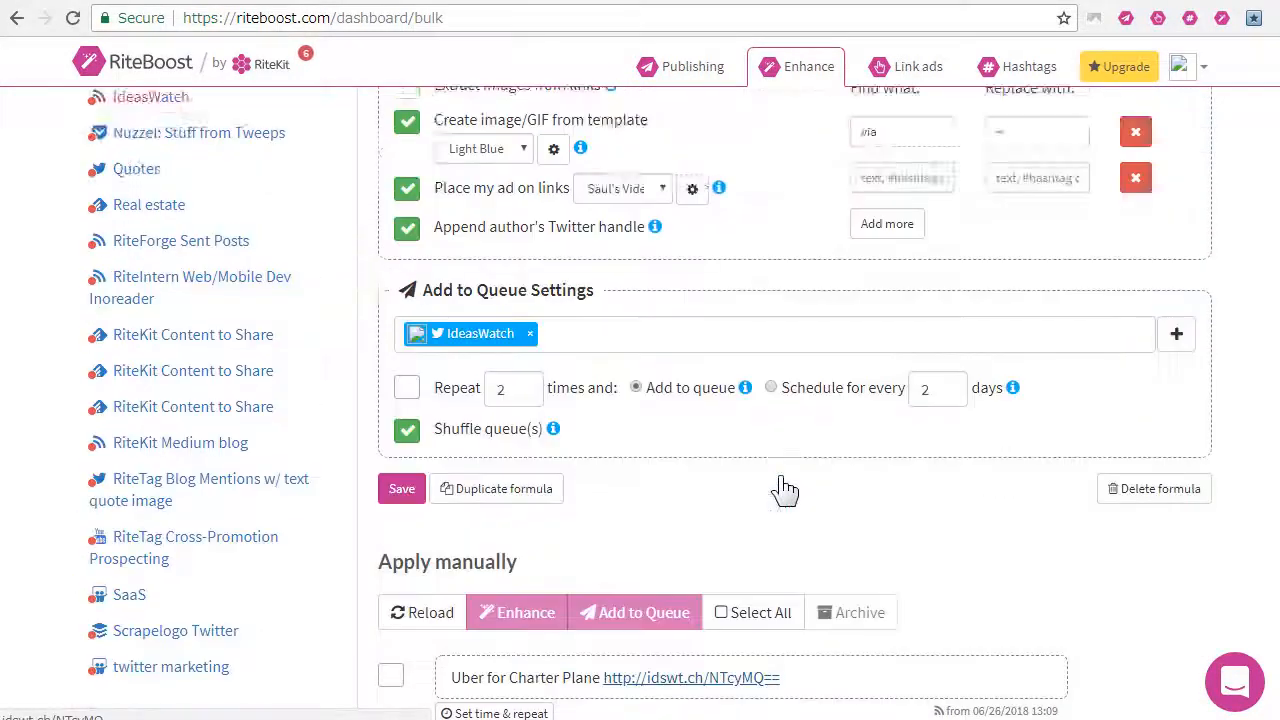
{"action": "scroll", "coordinate": [420, 665], "scroll_direction": "down", "scroll_amount": 2}
{"action": "left_click", "coordinate": [420, 610]}
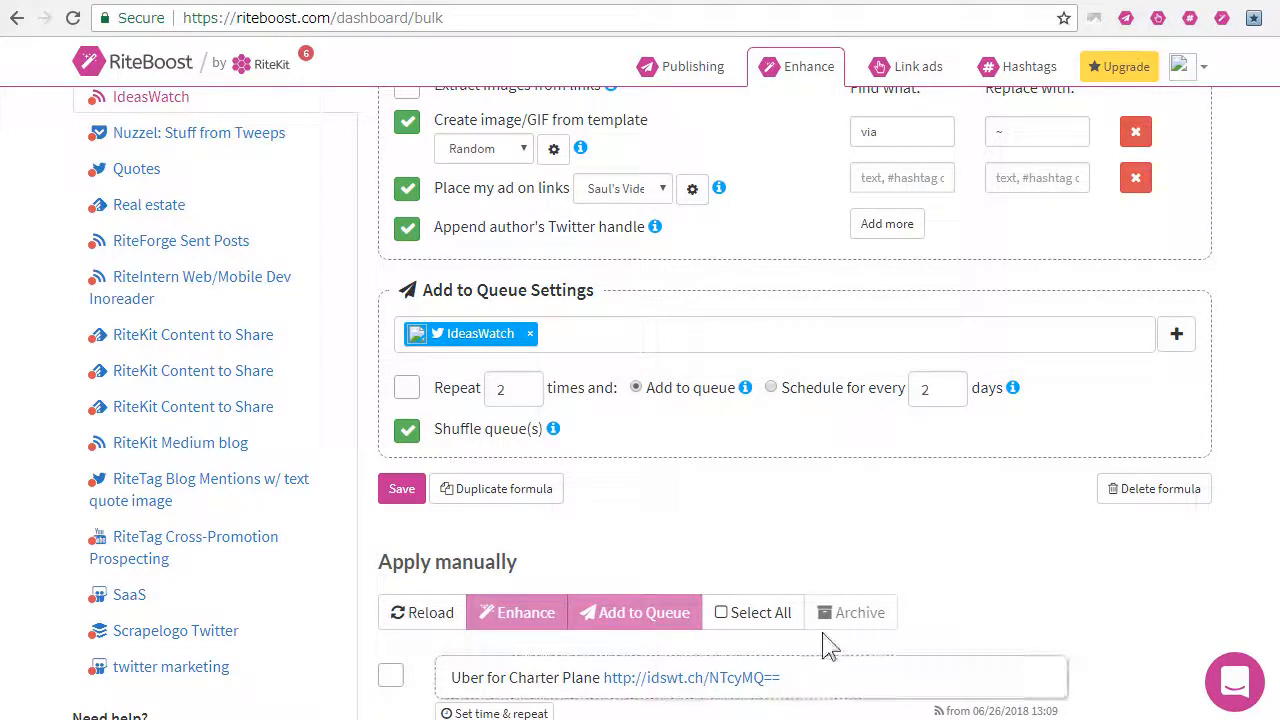
Step: Select all the listed IdeasWatch posts except Chutta.com and check the selection through the end of the list
{"action": "scroll", "coordinate": [565, 555], "scroll_direction": "down", "scroll_amount": 4}
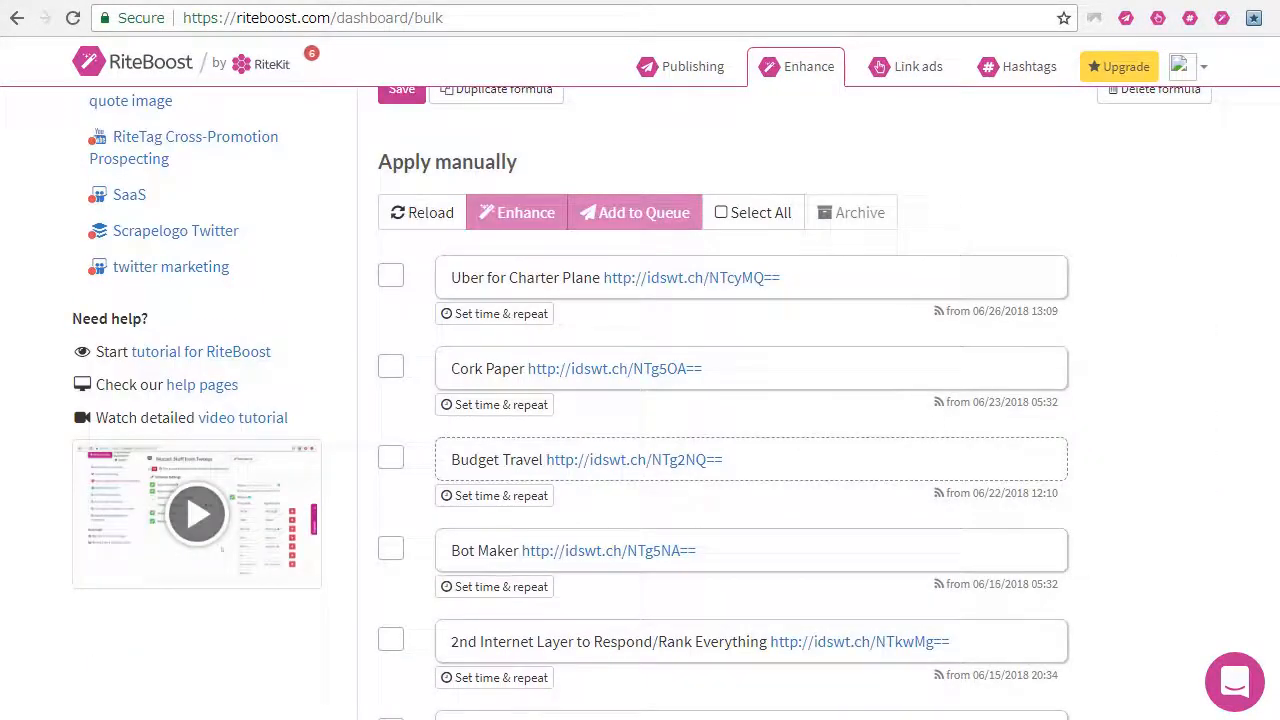
{"action": "scroll", "coordinate": [549, 420], "scroll_direction": "down", "scroll_amount": 5}
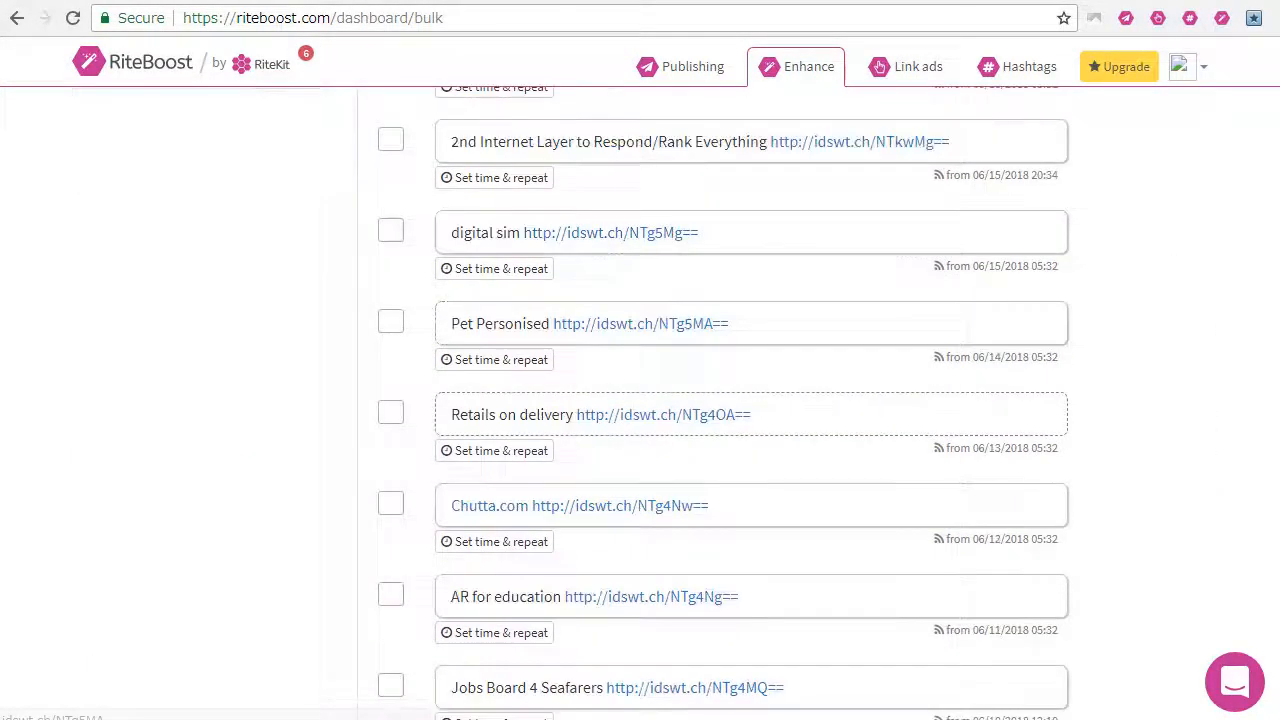
{"action": "scroll", "coordinate": [549, 422], "scroll_direction": "down", "scroll_amount": 1}
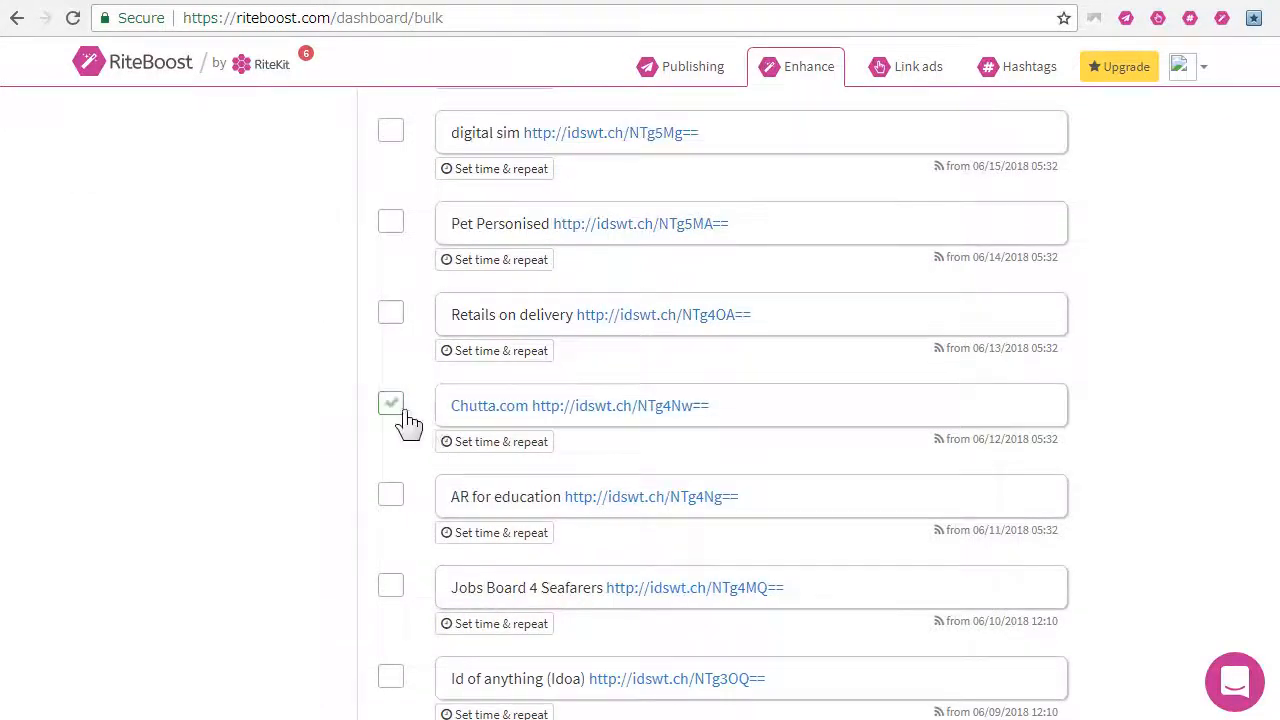
{"action": "scroll", "coordinate": [637, 475], "scroll_direction": "up", "scroll_amount": 6}
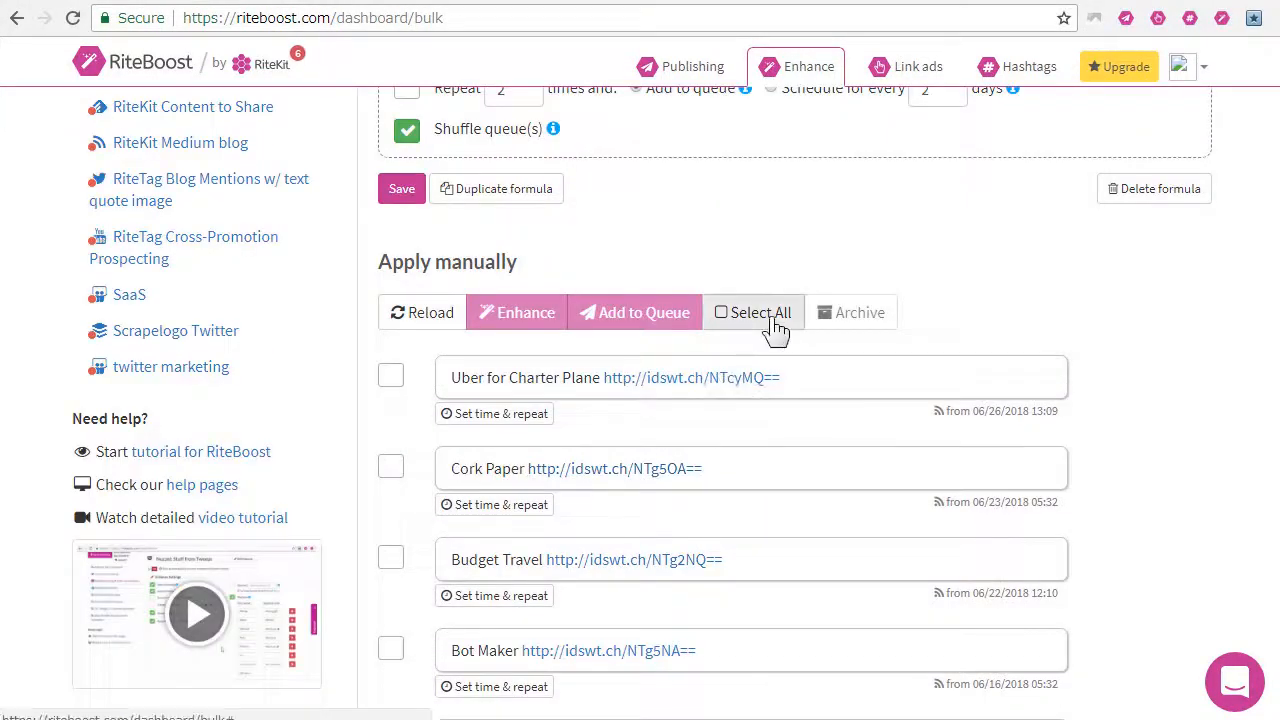
{"action": "left_click", "coordinate": [745, 312]}
{"action": "scroll", "coordinate": [668, 505], "scroll_direction": "down", "scroll_amount": 5}
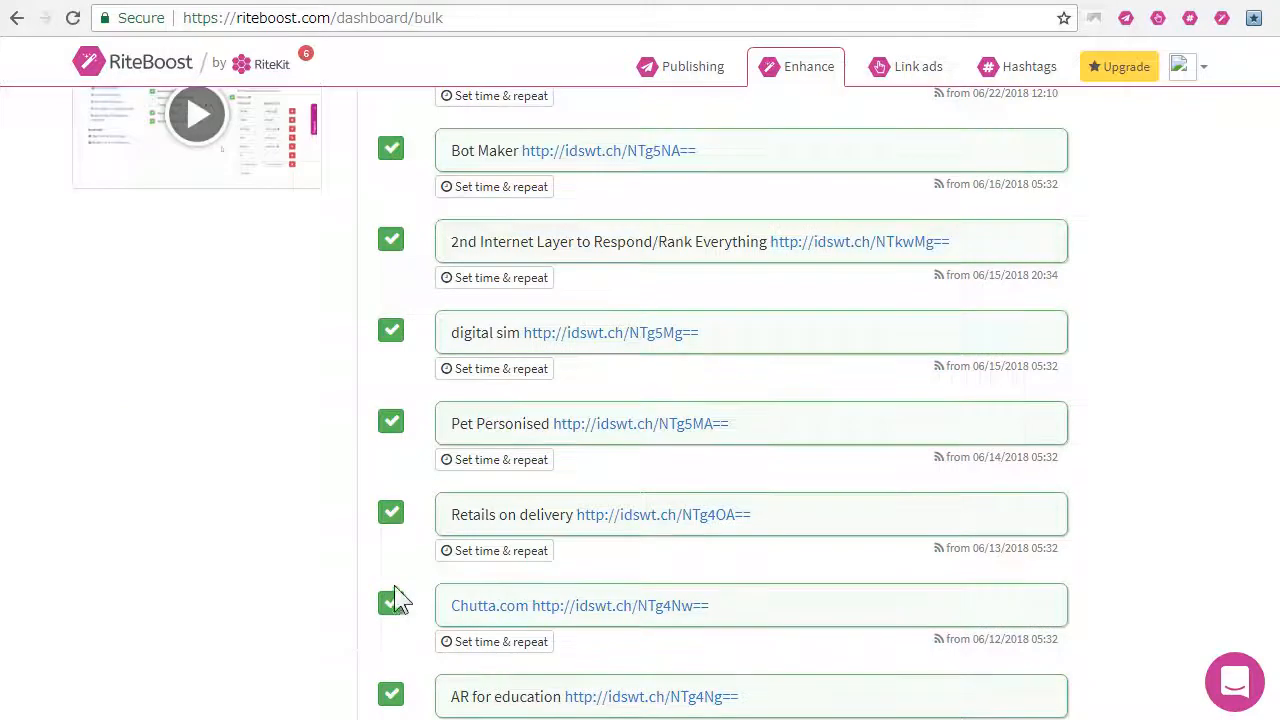
{"action": "scroll", "coordinate": [394, 600], "scroll_direction": "down", "scroll_amount": 1}
{"action": "left_click", "coordinate": [391, 506]}
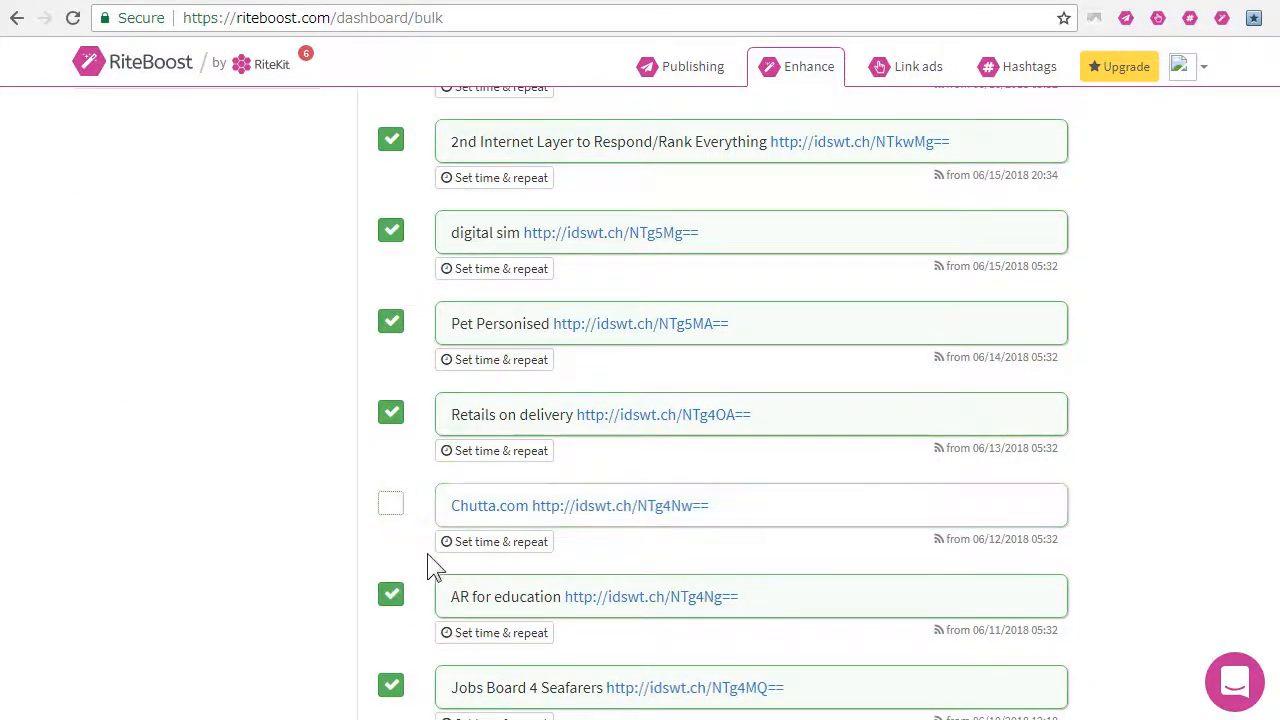
{"action": "scroll", "coordinate": [428, 566], "scroll_direction": "down", "scroll_amount": 8}
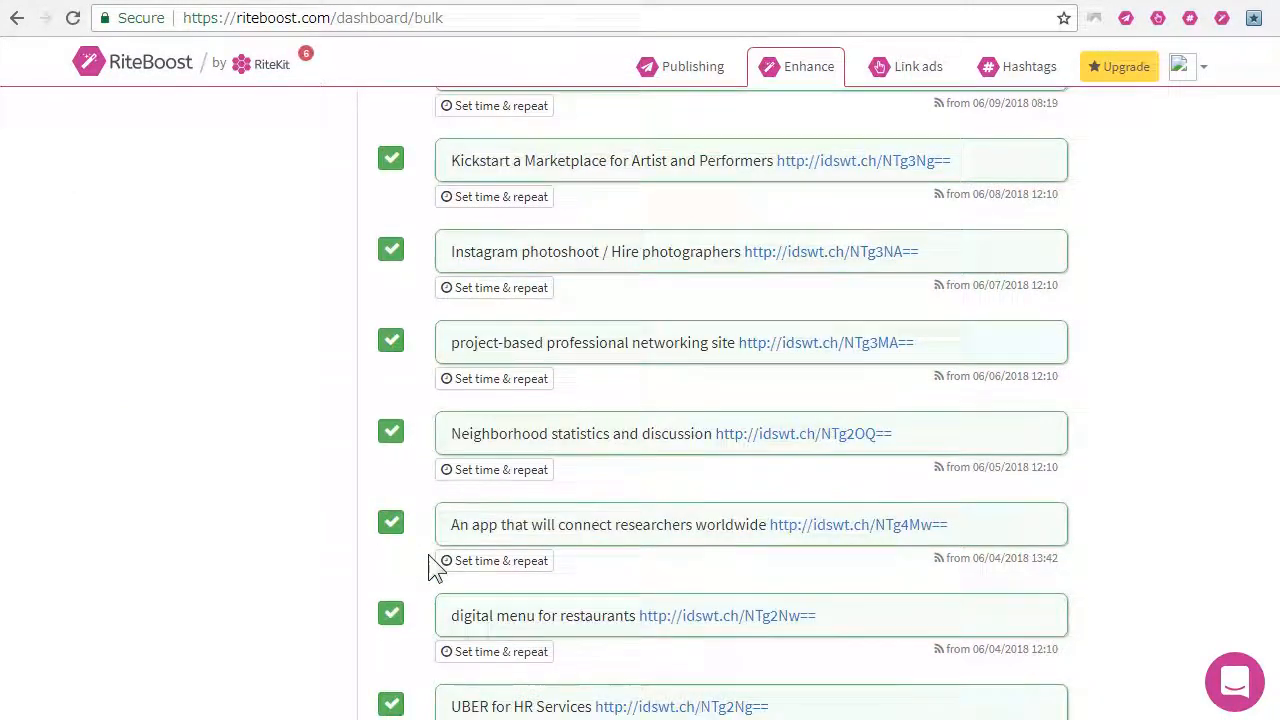
{"action": "scroll", "coordinate": [435, 568], "scroll_direction": "down", "scroll_amount": 4}
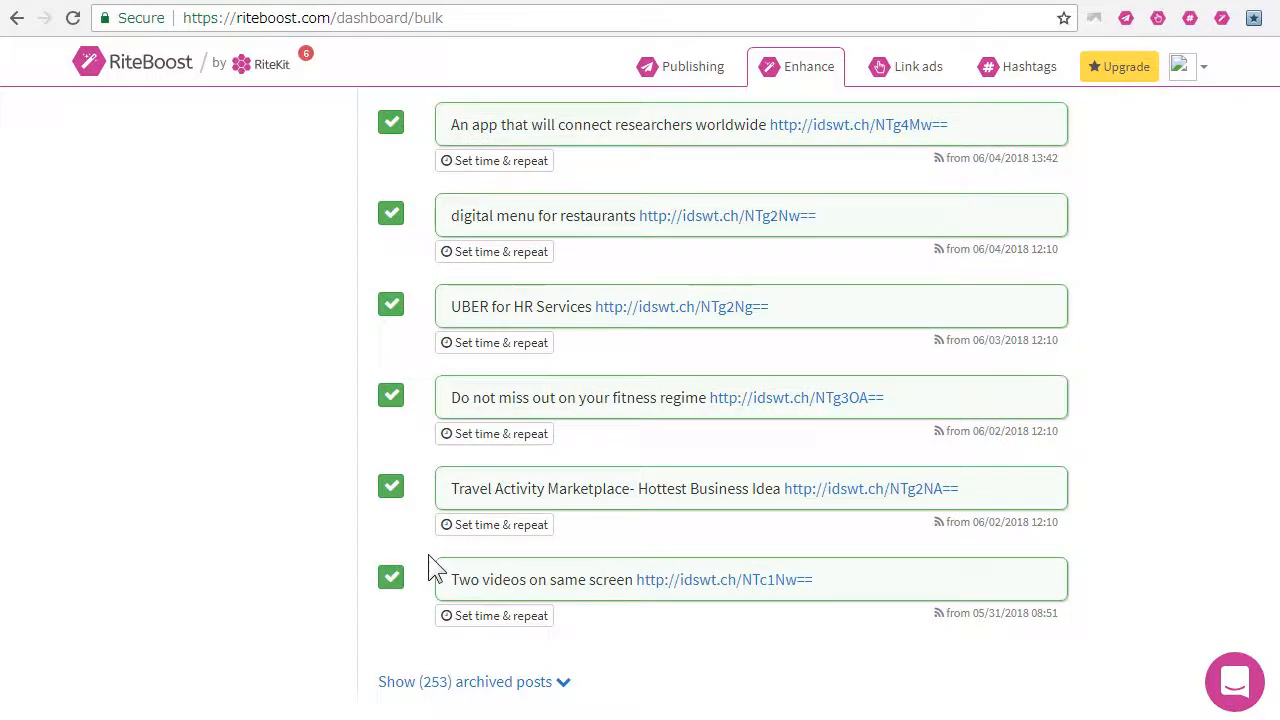
{"action": "scroll", "coordinate": [428, 566], "scroll_direction": "up", "scroll_amount": 14}
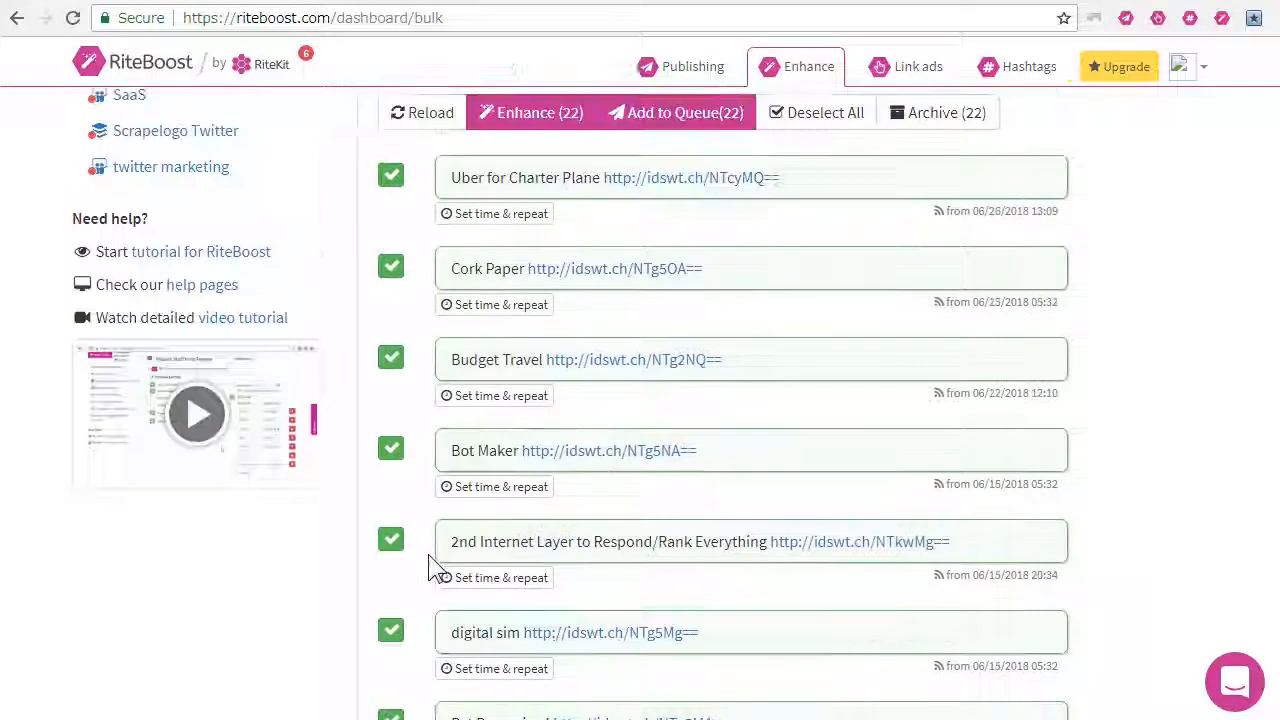
{"action": "scroll", "coordinate": [428, 566], "scroll_direction": "up", "scroll_amount": 1}
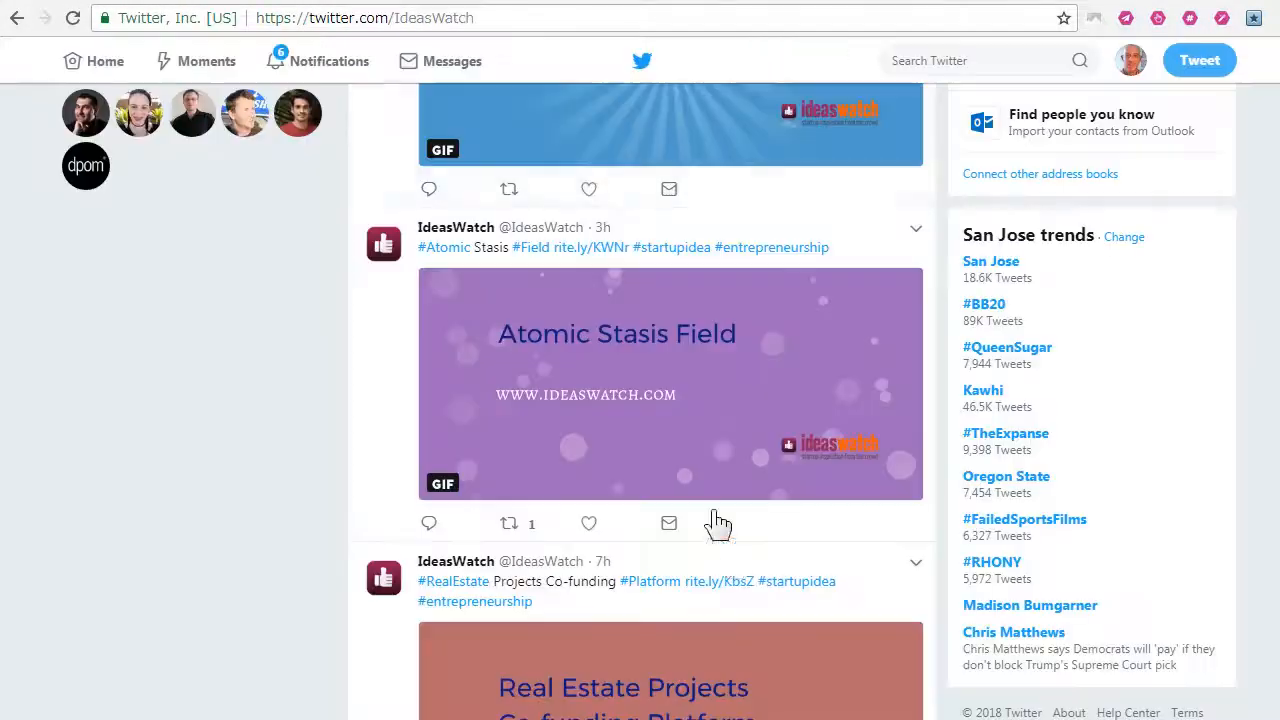
Step: Look over the IdeasWatch tweets on Twitter, switch back to RiteBoost, and enhance the 22 selected posts
{"action": "scroll", "coordinate": [763, 477], "scroll_direction": "up", "scroll_amount": 3}
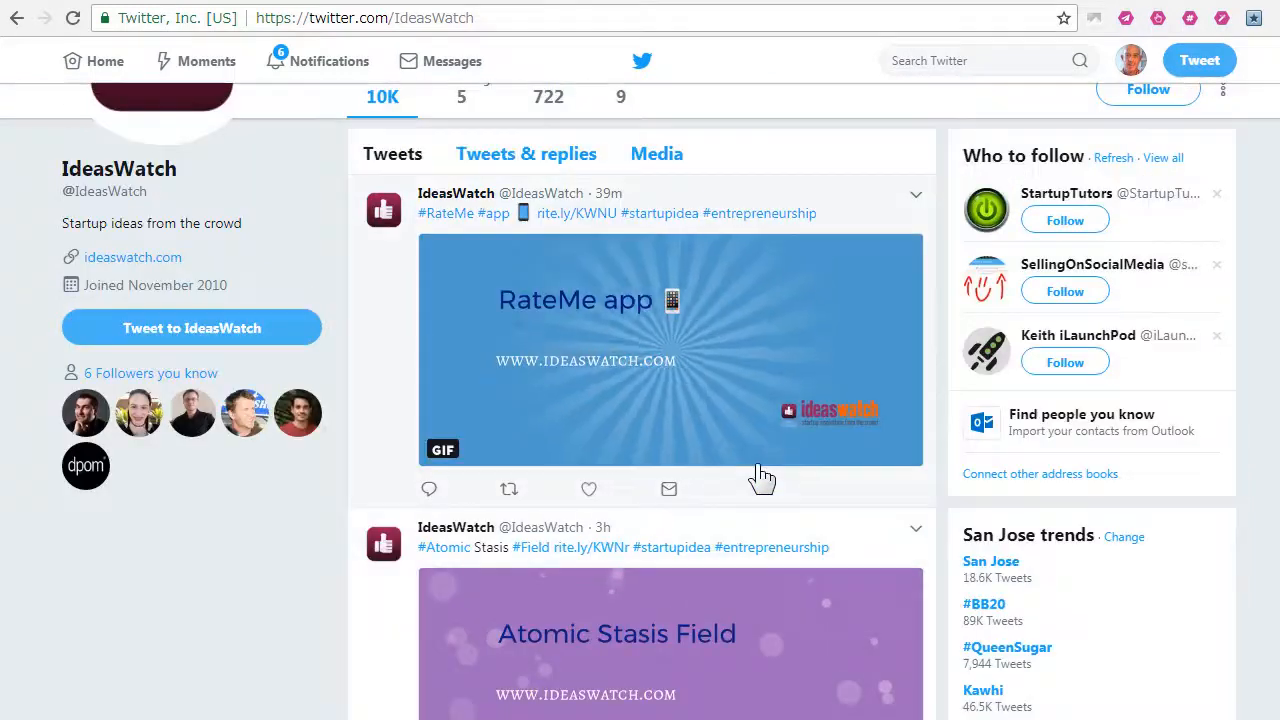
{"action": "scroll", "coordinate": [760, 477], "scroll_direction": "down", "scroll_amount": 5}
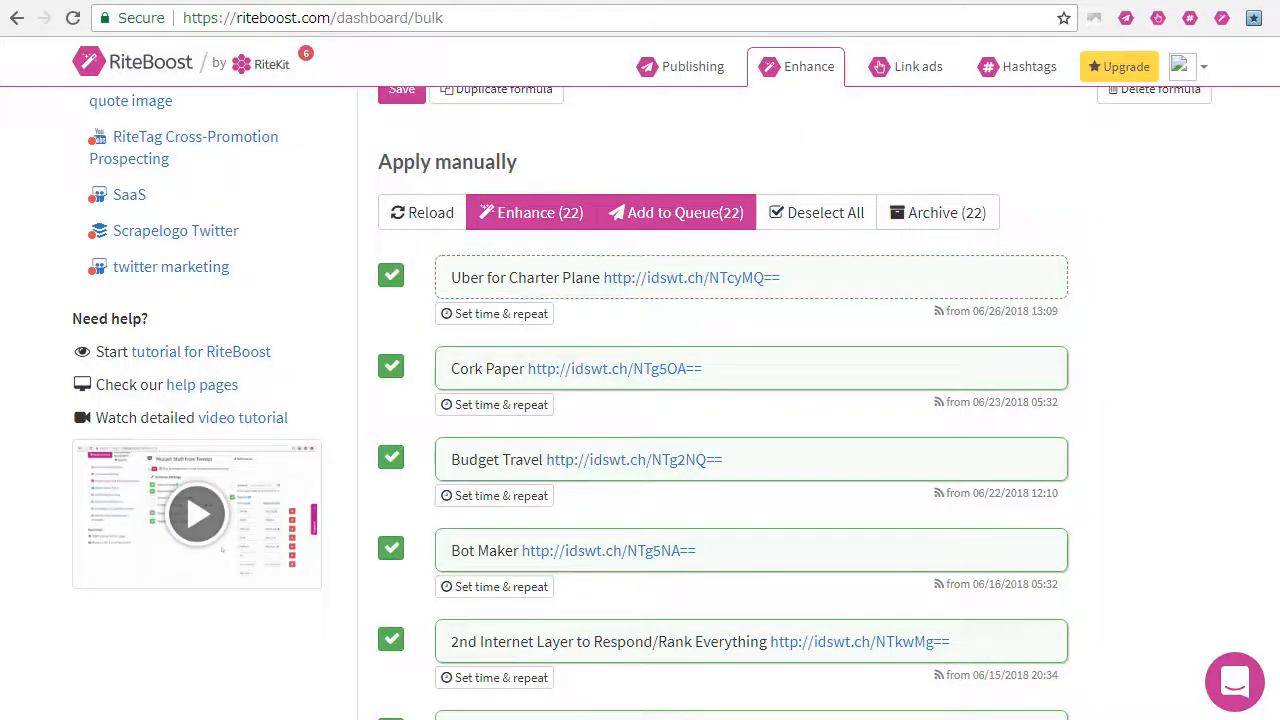
{"action": "left_click", "coordinate": [535, 228]}
Step: Check the full text of the hashtags that the IdeasWatch formula appends to posts, leaving them unchanged
{"action": "scroll", "coordinate": [652, 460], "scroll_direction": "up", "scroll_amount": 4}
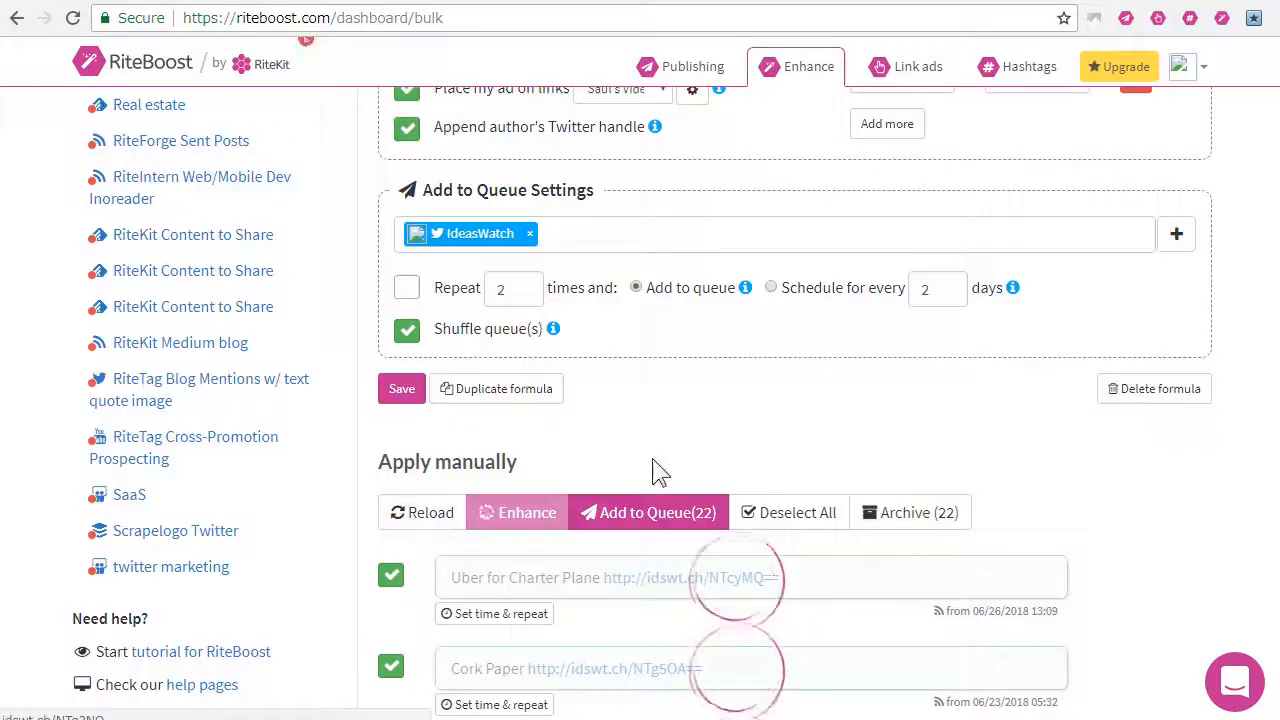
{"action": "scroll", "coordinate": [655, 471], "scroll_direction": "up", "scroll_amount": 3}
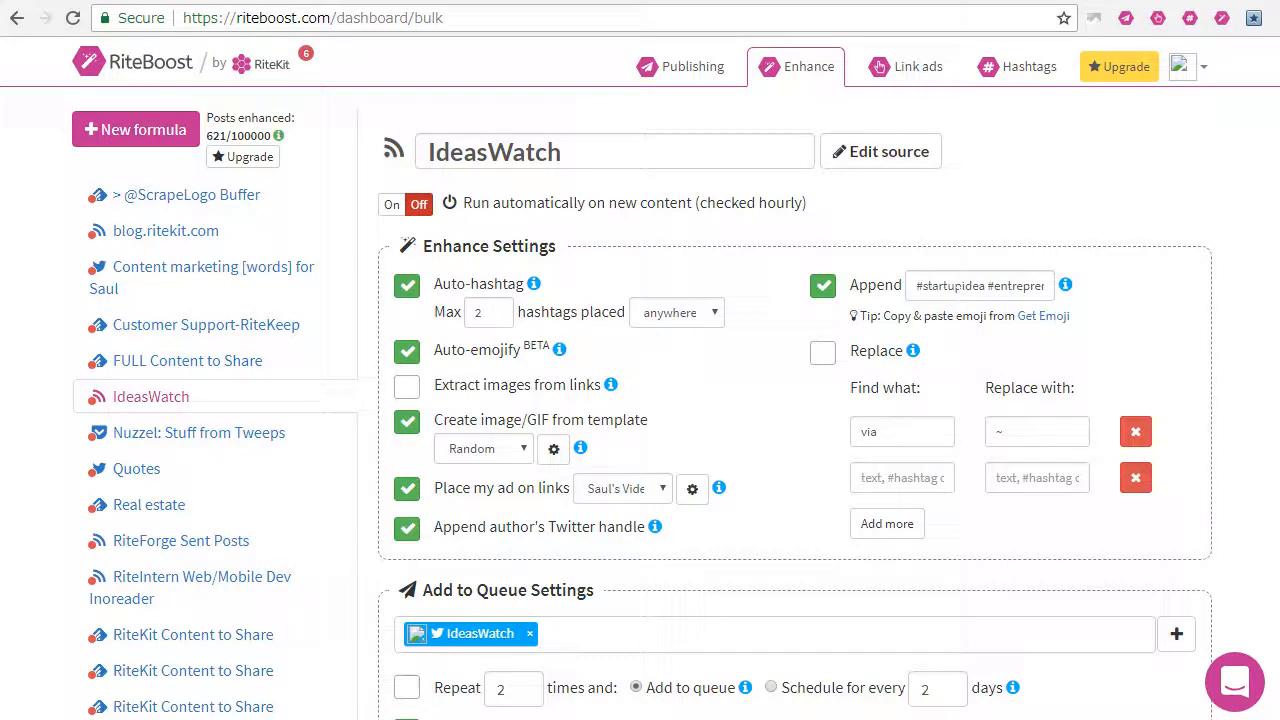
{"action": "left_click_drag", "start_coordinate": [1024, 286], "coordinate": [1053, 286]}
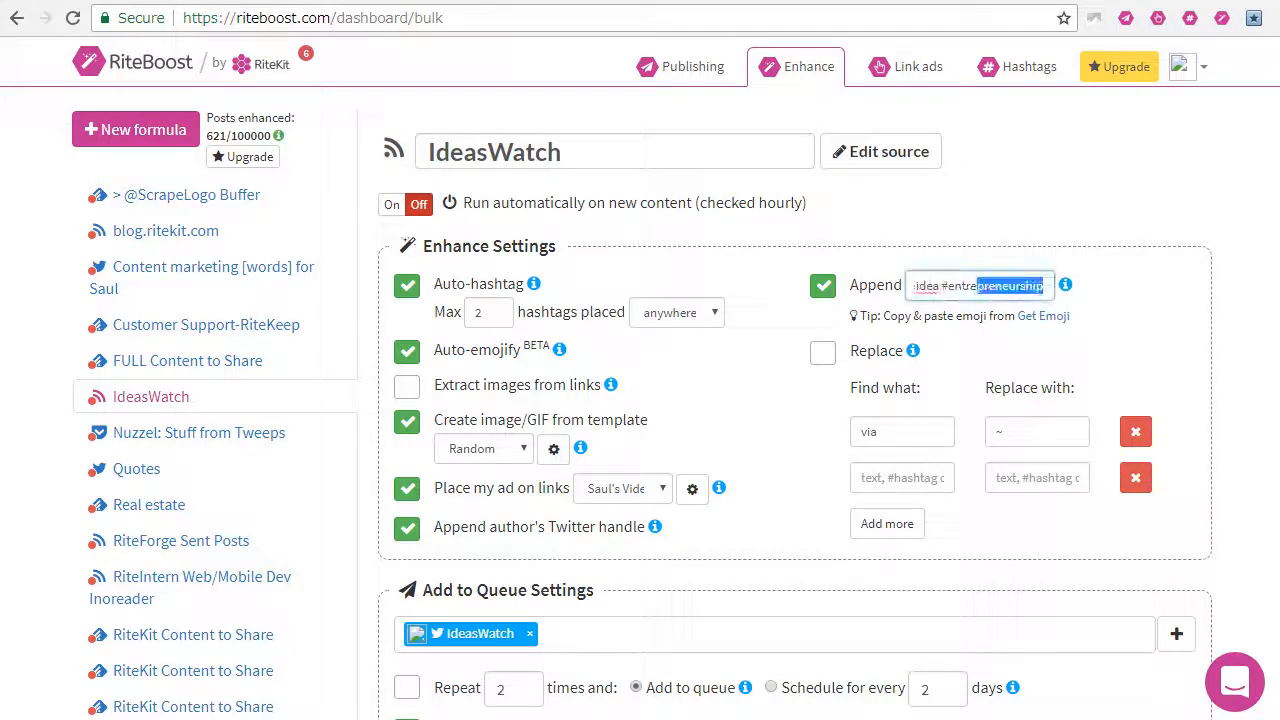
{"action": "left_click", "coordinate": [1050, 189]}
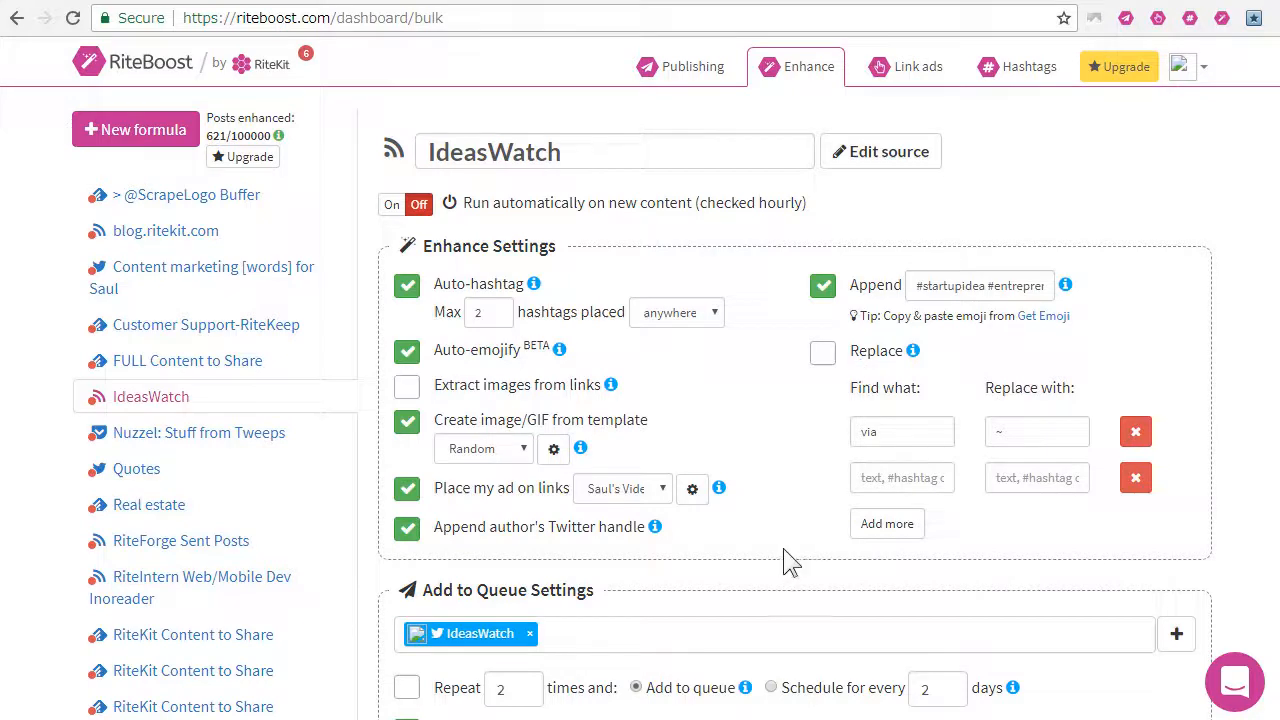
Step: Examine the enhanced posts' hashtags, emojis, shortened links and generated images from Uber for Charter Plane down to Chutta.com
{"action": "scroll", "coordinate": [785, 550], "scroll_direction": "down", "scroll_amount": 3}
{"action": "scroll", "coordinate": [785, 550], "scroll_direction": "down", "scroll_amount": 4}
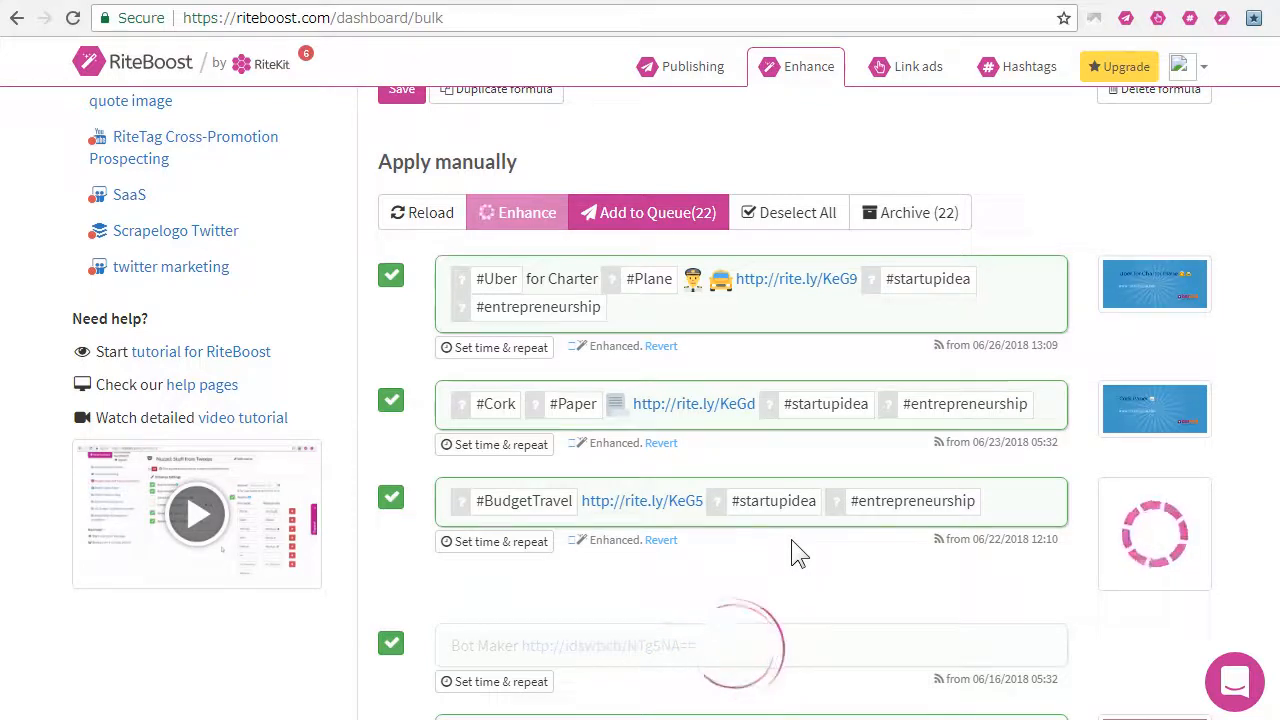
{"action": "scroll", "coordinate": [792, 541], "scroll_direction": "down", "scroll_amount": 1}
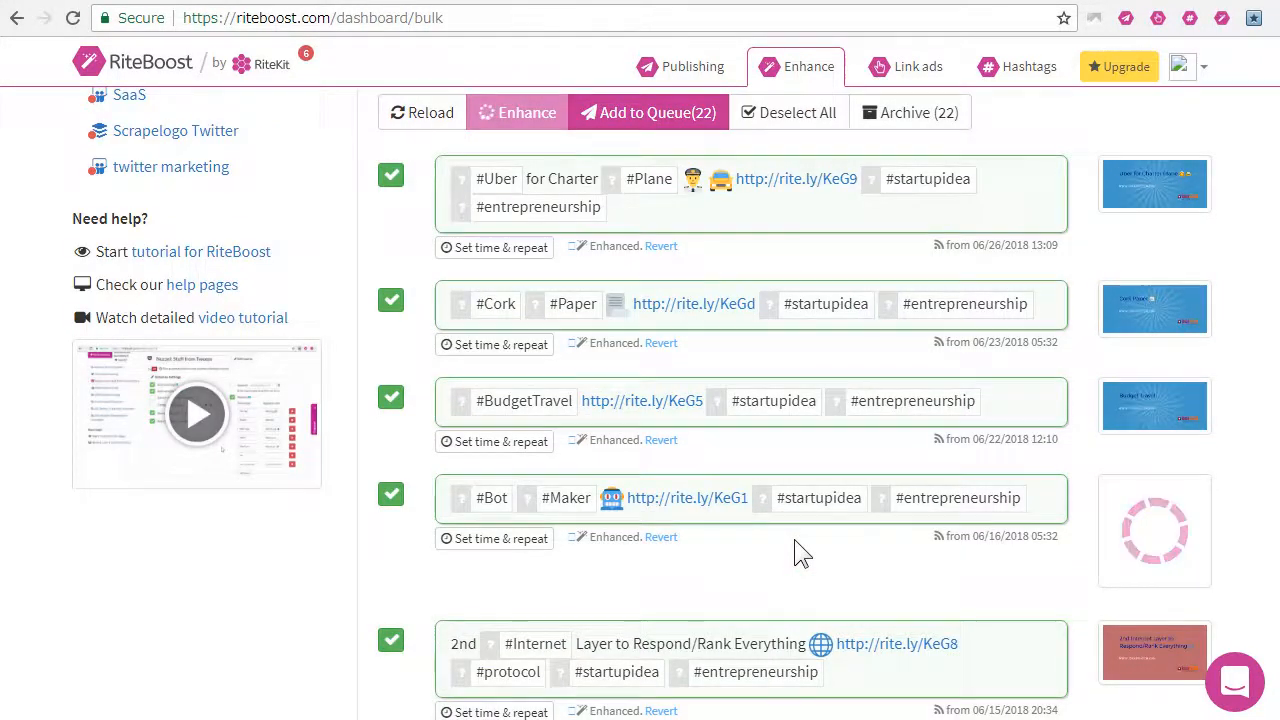
{"action": "scroll", "coordinate": [794, 539], "scroll_direction": "down", "scroll_amount": 3}
{"action": "scroll", "coordinate": [794, 549], "scroll_direction": "down", "scroll_amount": 1}
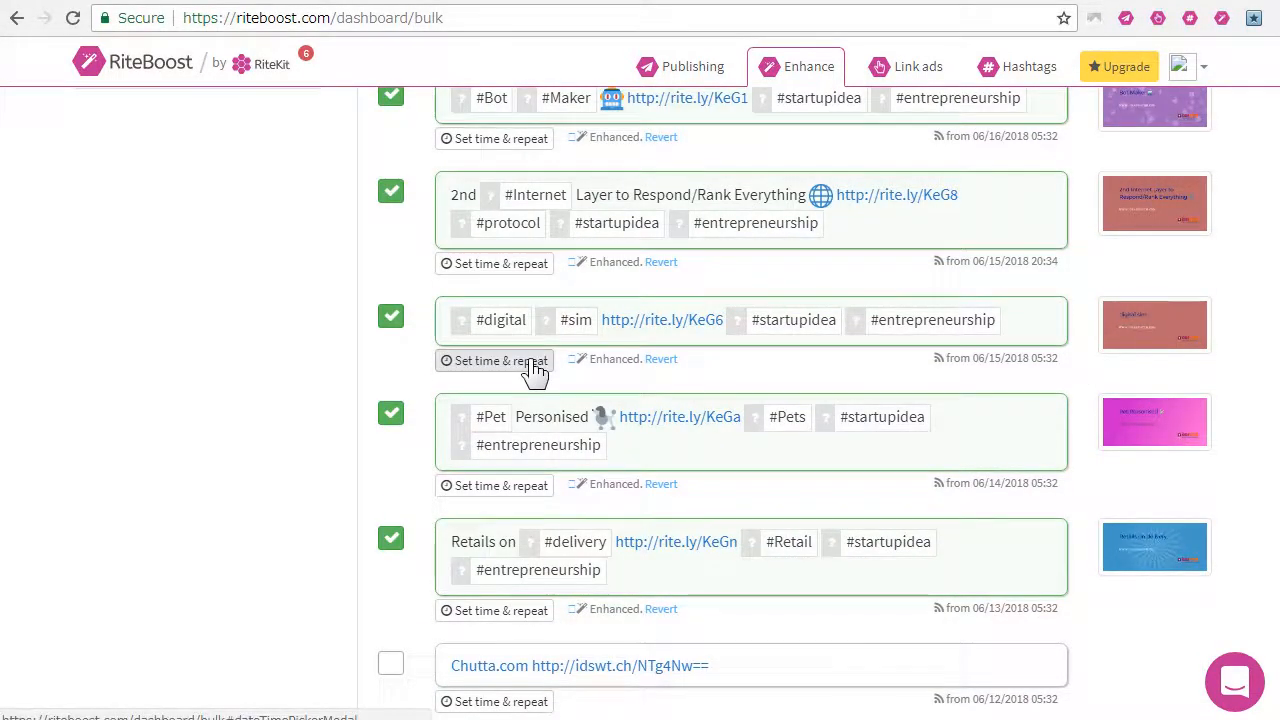
{"action": "scroll", "coordinate": [535, 370], "scroll_direction": "up", "scroll_amount": 2}
{"action": "scroll", "coordinate": [622, 443], "scroll_direction": "up", "scroll_amount": 2}
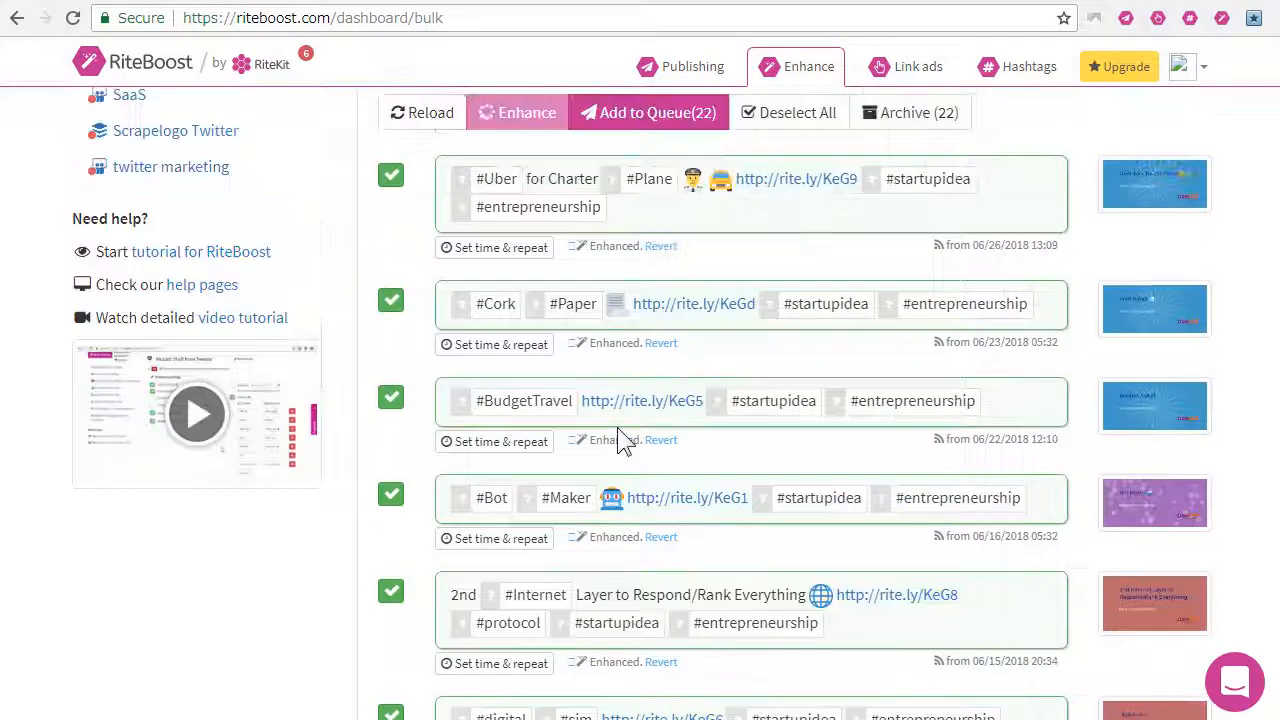
Step: Open the enhanced Cork Paper post in the editor, close it without changes, and deselect that post
{"action": "left_click", "coordinate": [620, 305]}
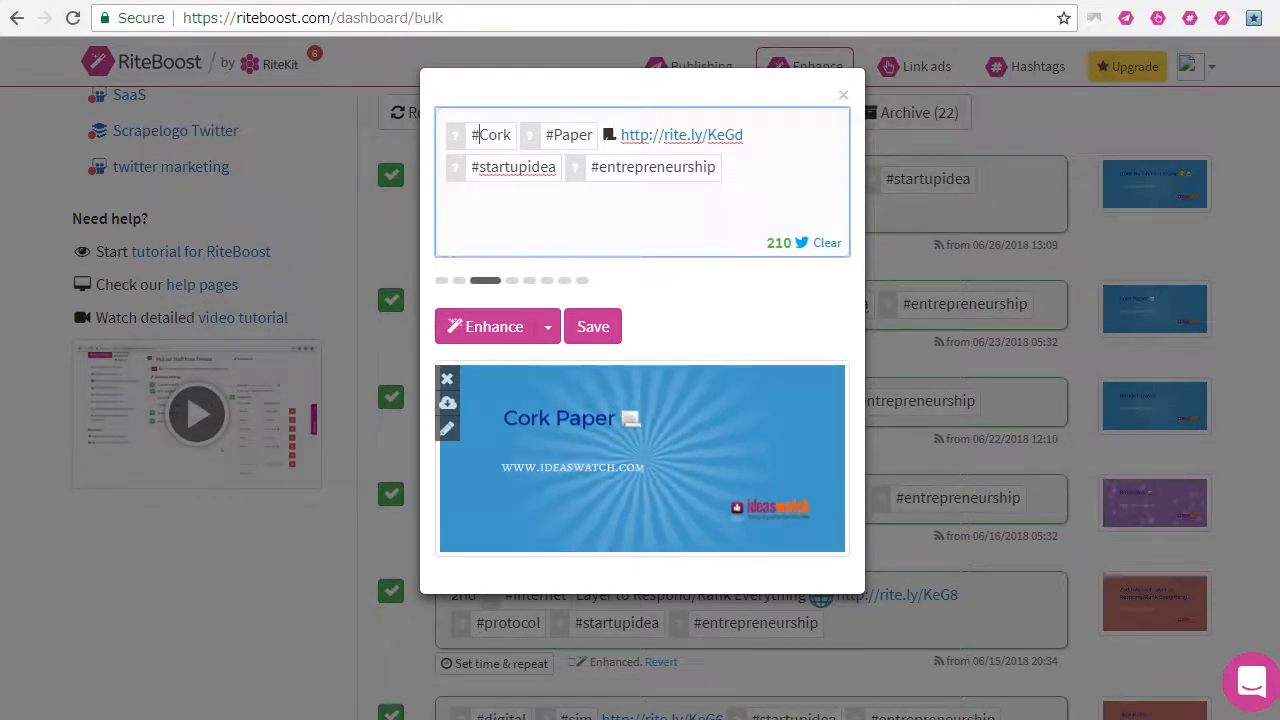
{"action": "left_click", "coordinate": [845, 97]}
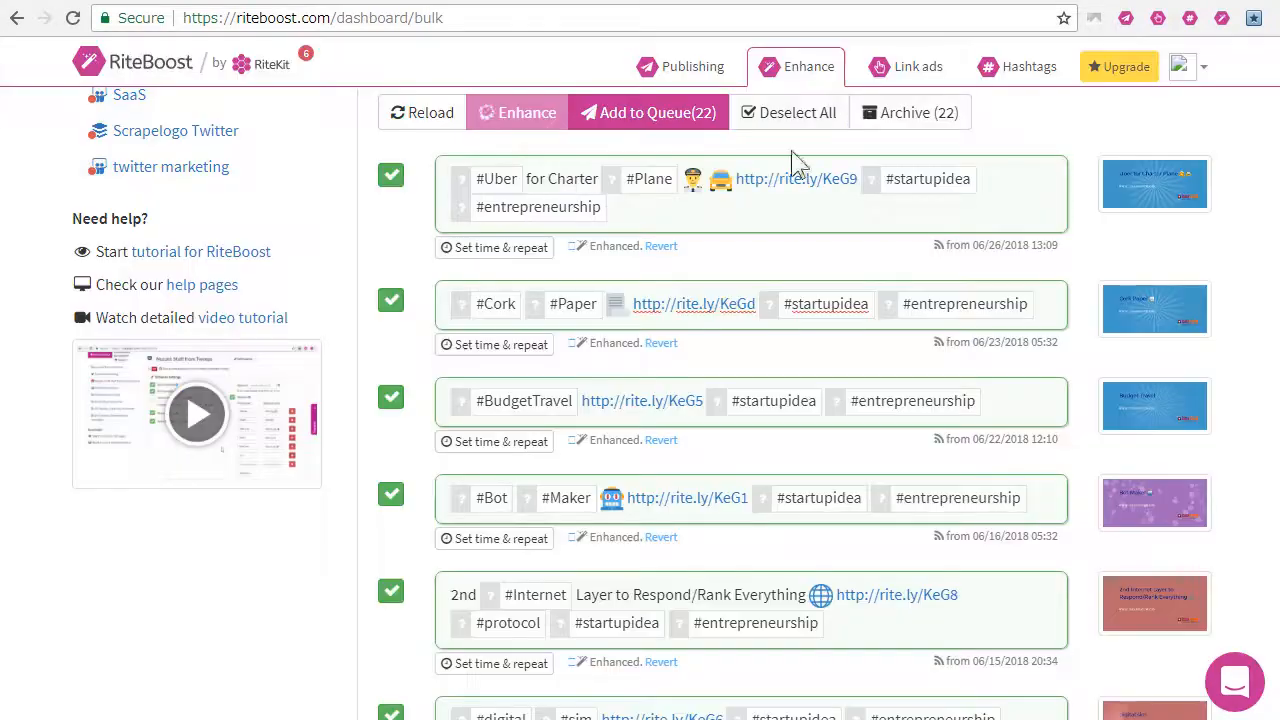
{"action": "left_click", "coordinate": [391, 302]}
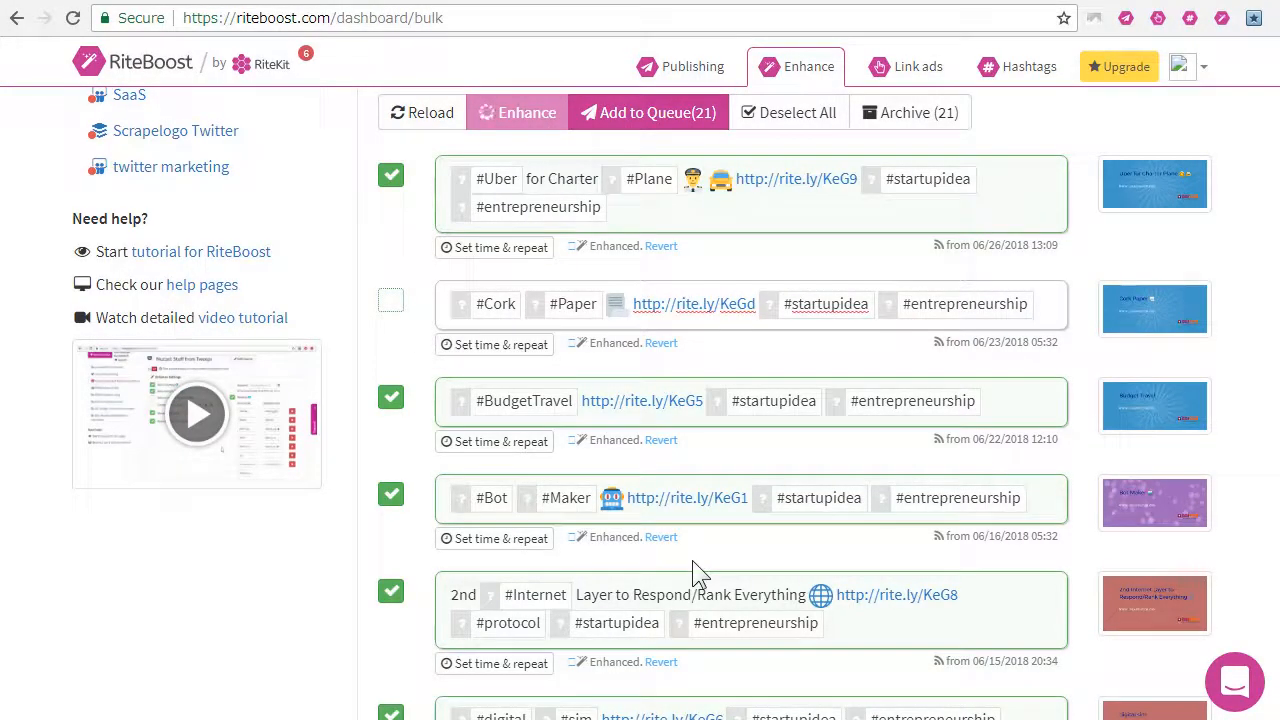
Step: Look through the remaining enhanced posts and turn on repeating posts 2 times in the Add to Queue settings
{"action": "scroll", "coordinate": [692, 560], "scroll_direction": "down", "scroll_amount": 4}
{"action": "scroll", "coordinate": [705, 572], "scroll_direction": "down", "scroll_amount": 3}
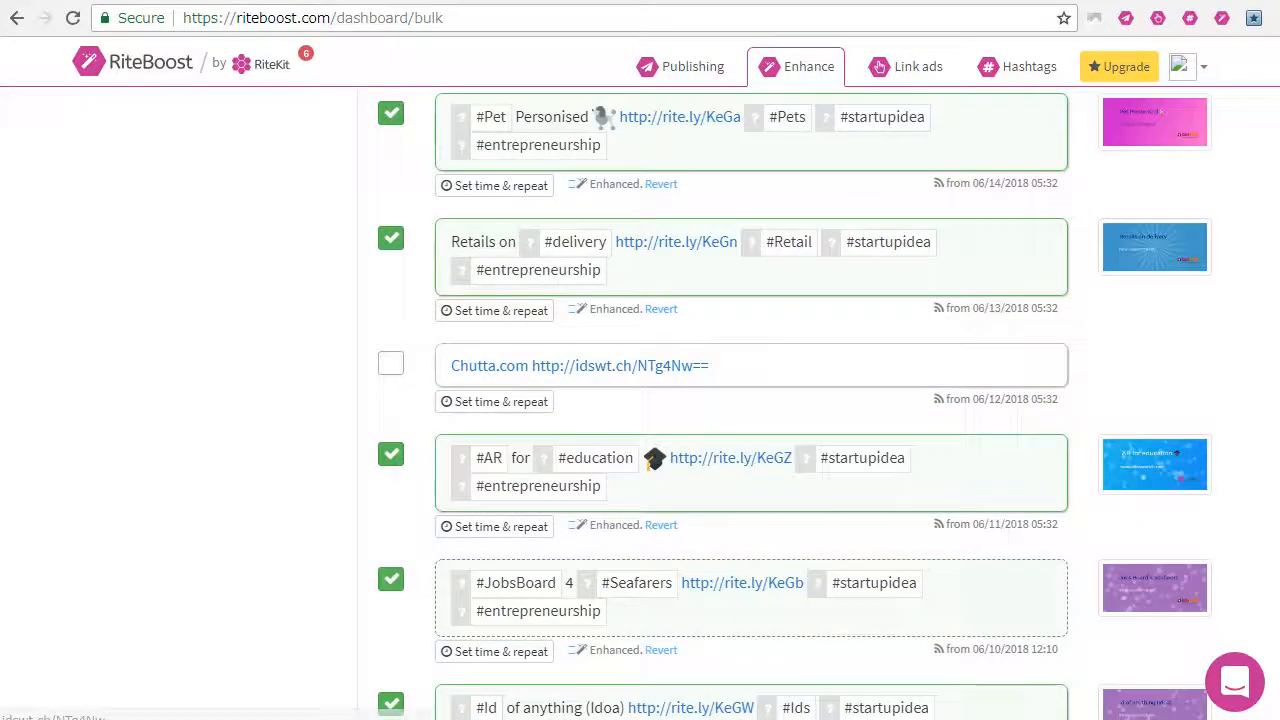
{"action": "scroll", "coordinate": [698, 573], "scroll_direction": "down", "scroll_amount": 9}
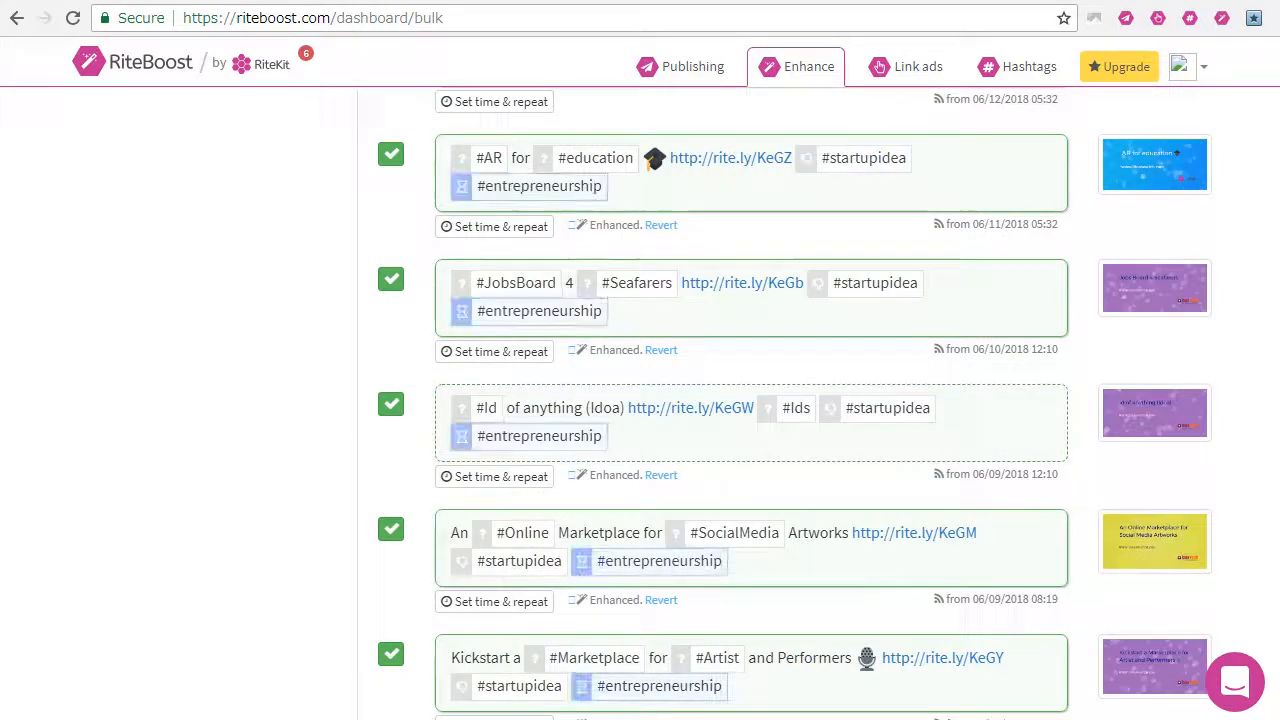
{"action": "scroll", "coordinate": [750, 400], "scroll_direction": "up", "scroll_amount": 5}
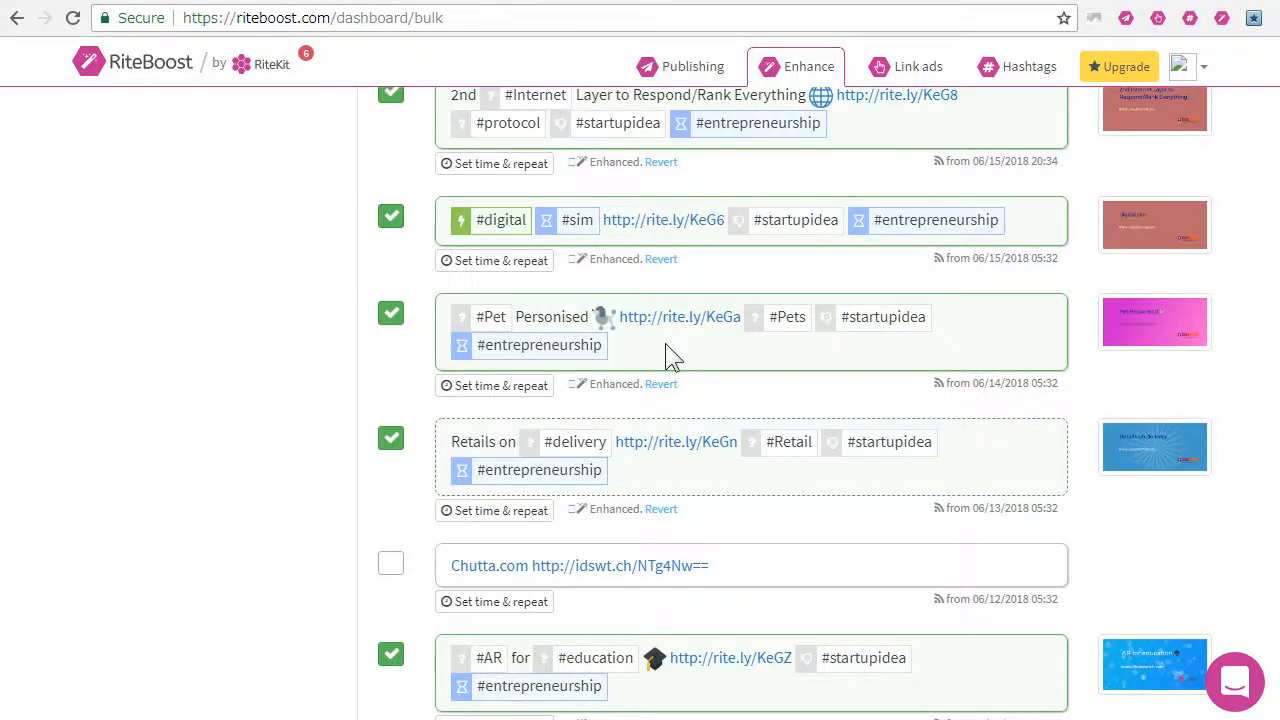
{"action": "scroll", "coordinate": [668, 355], "scroll_direction": "up", "scroll_amount": 5}
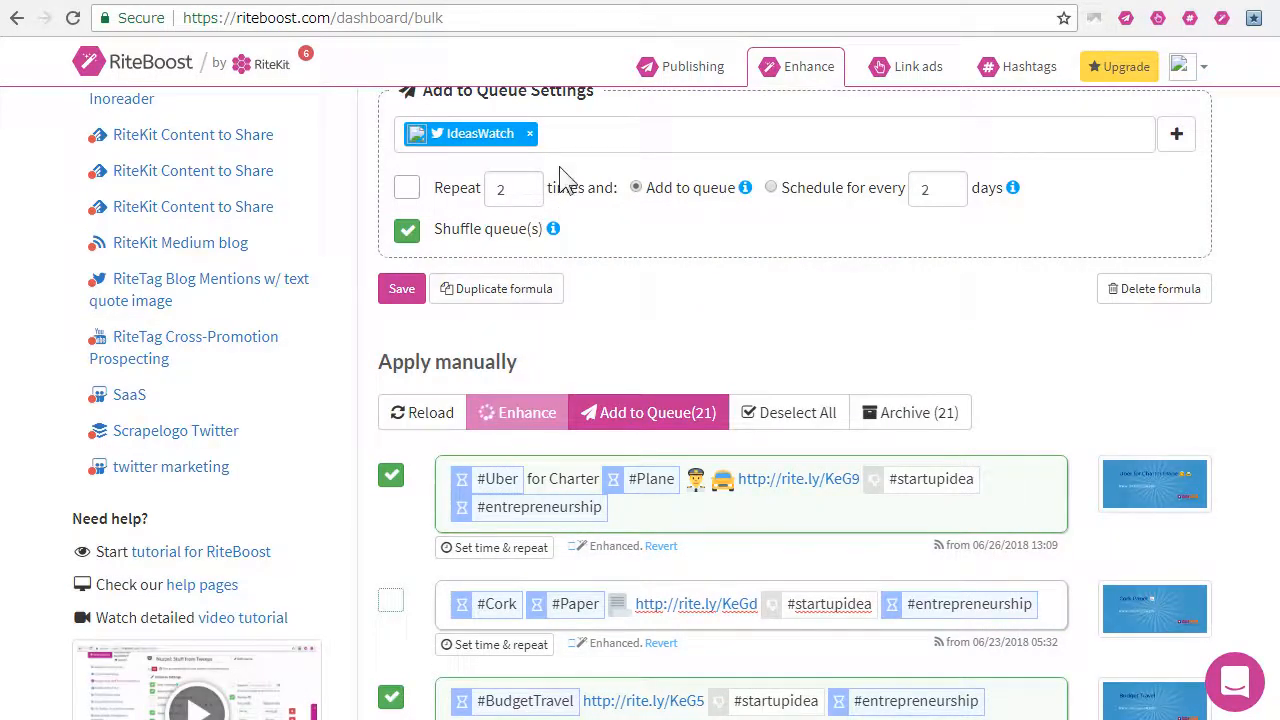
{"action": "left_click", "coordinate": [407, 190]}
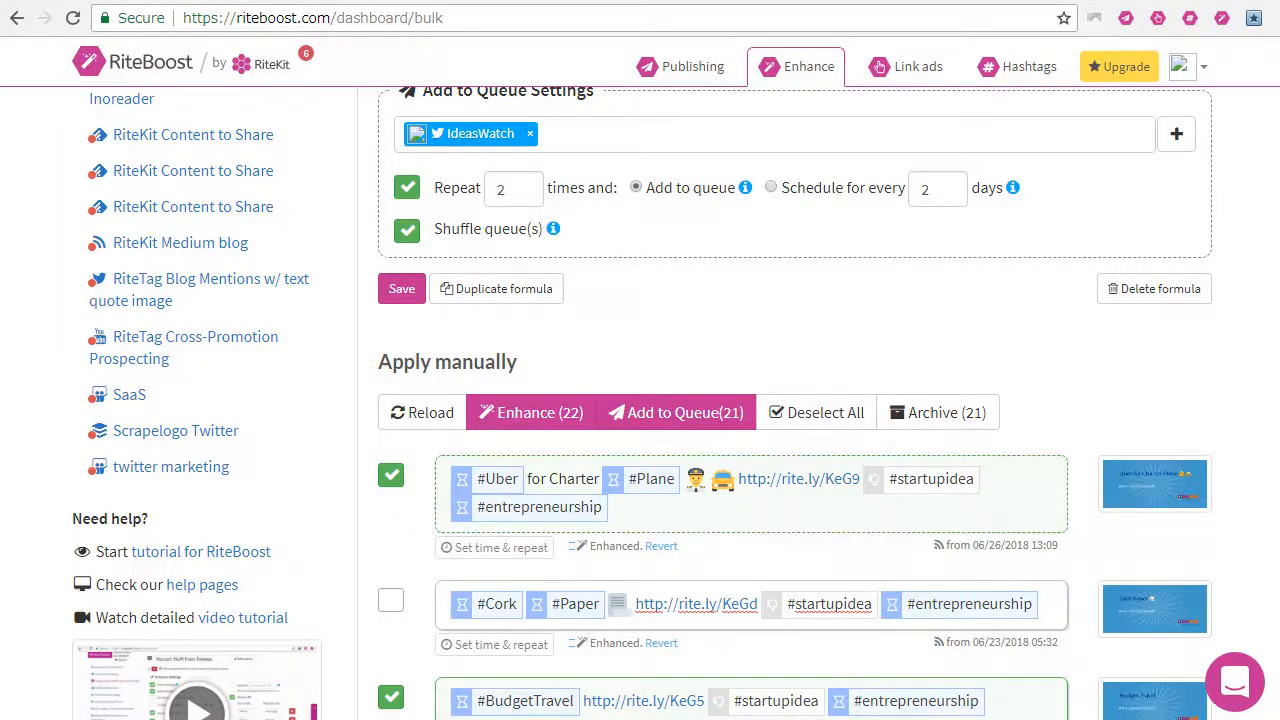
Step: Check the enhanced posts' hashtag ratings and the option for running automatically on new content, and save the IdeasWatch formula
{"action": "scroll", "coordinate": [794, 480], "scroll_direction": "down", "scroll_amount": 3}
{"action": "scroll", "coordinate": [786, 523], "scroll_direction": "down", "scroll_amount": 5}
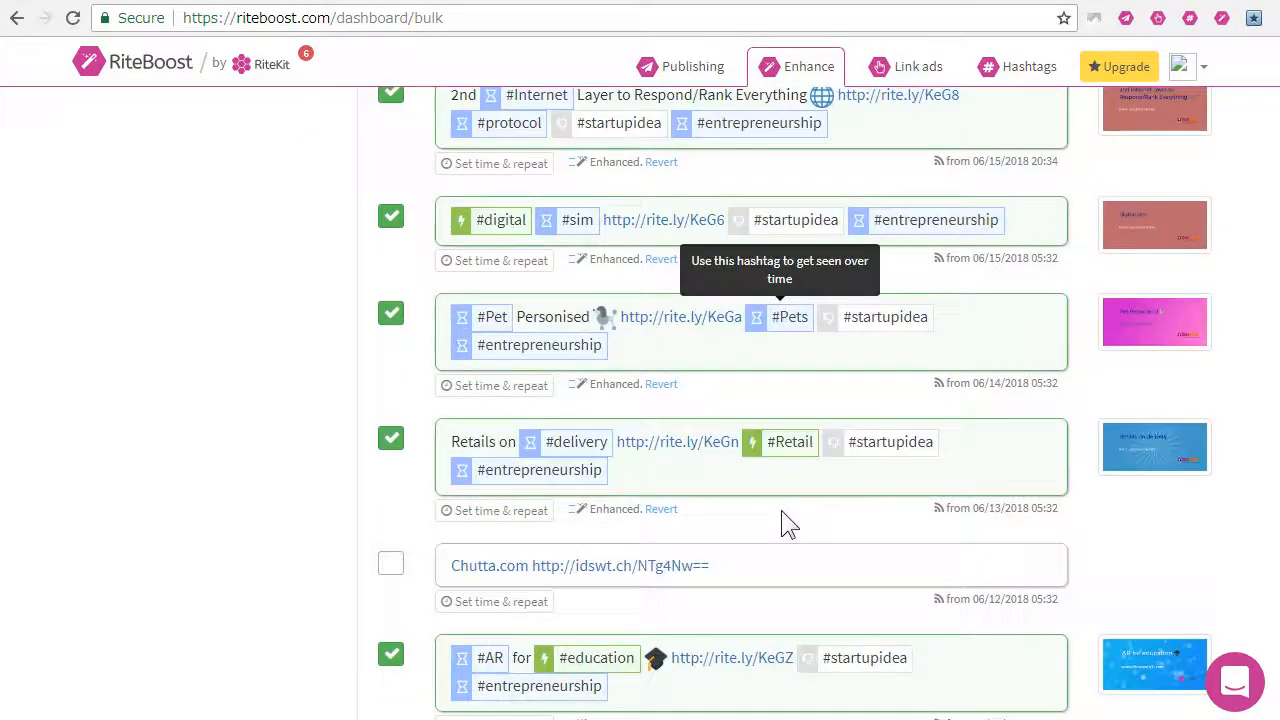
{"action": "scroll", "coordinate": [786, 523], "scroll_direction": "up", "scroll_amount": 4}
{"action": "scroll", "coordinate": [790, 523], "scroll_direction": "up", "scroll_amount": 4}
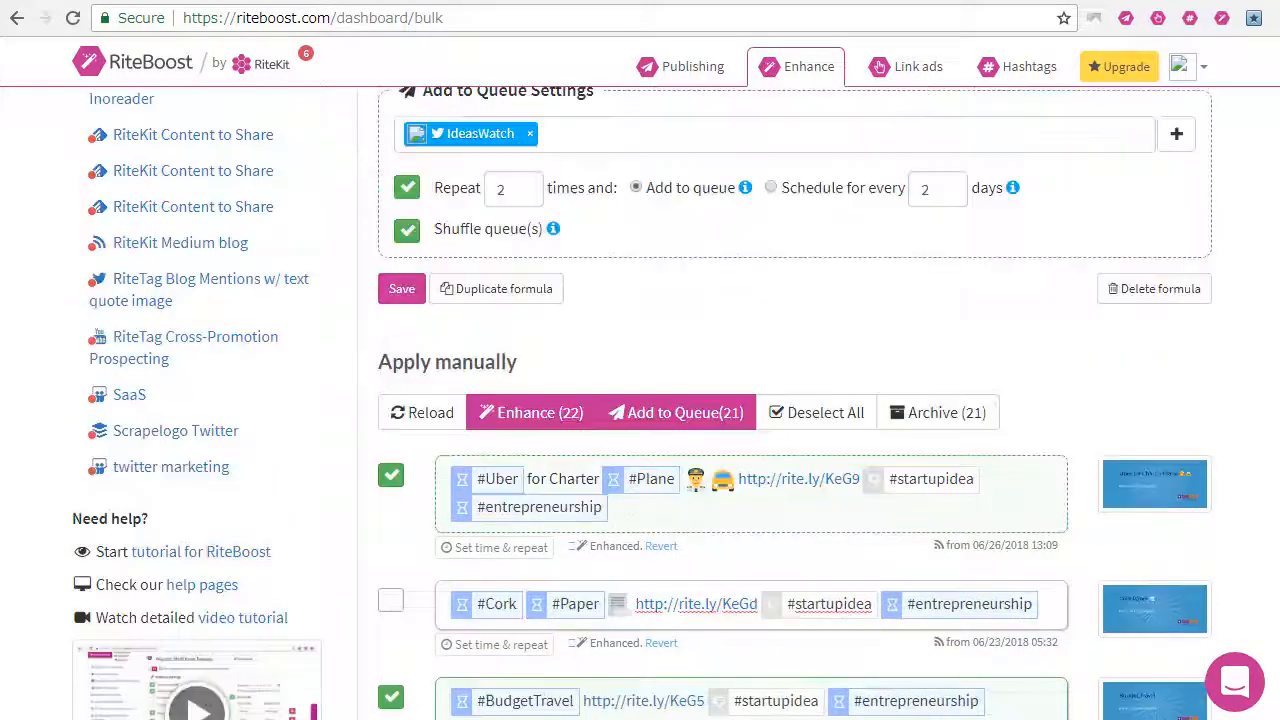
{"action": "scroll", "coordinate": [790, 515], "scroll_direction": "up", "scroll_amount": 2}
{"action": "scroll", "coordinate": [785, 520], "scroll_direction": "up", "scroll_amount": 2}
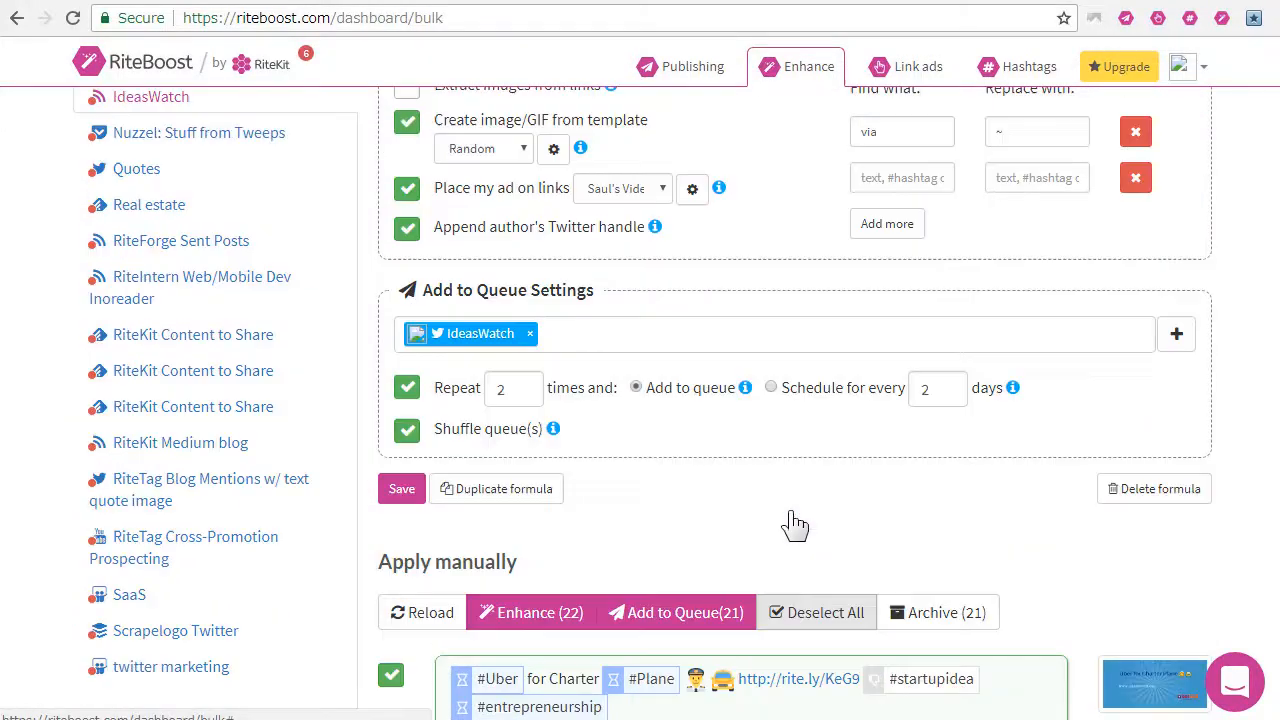
{"action": "scroll", "coordinate": [690, 520], "scroll_direction": "up", "scroll_amount": 3}
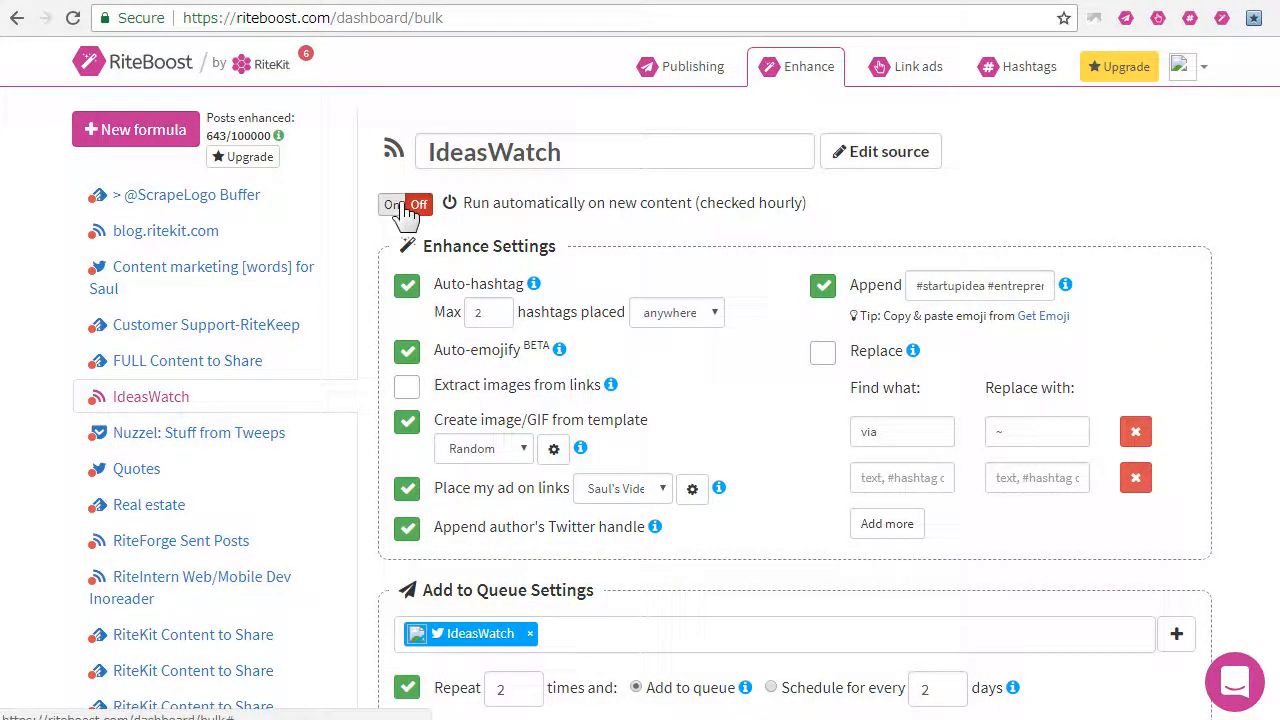
{"action": "scroll", "coordinate": [543, 629], "scroll_direction": "down", "scroll_amount": 3}
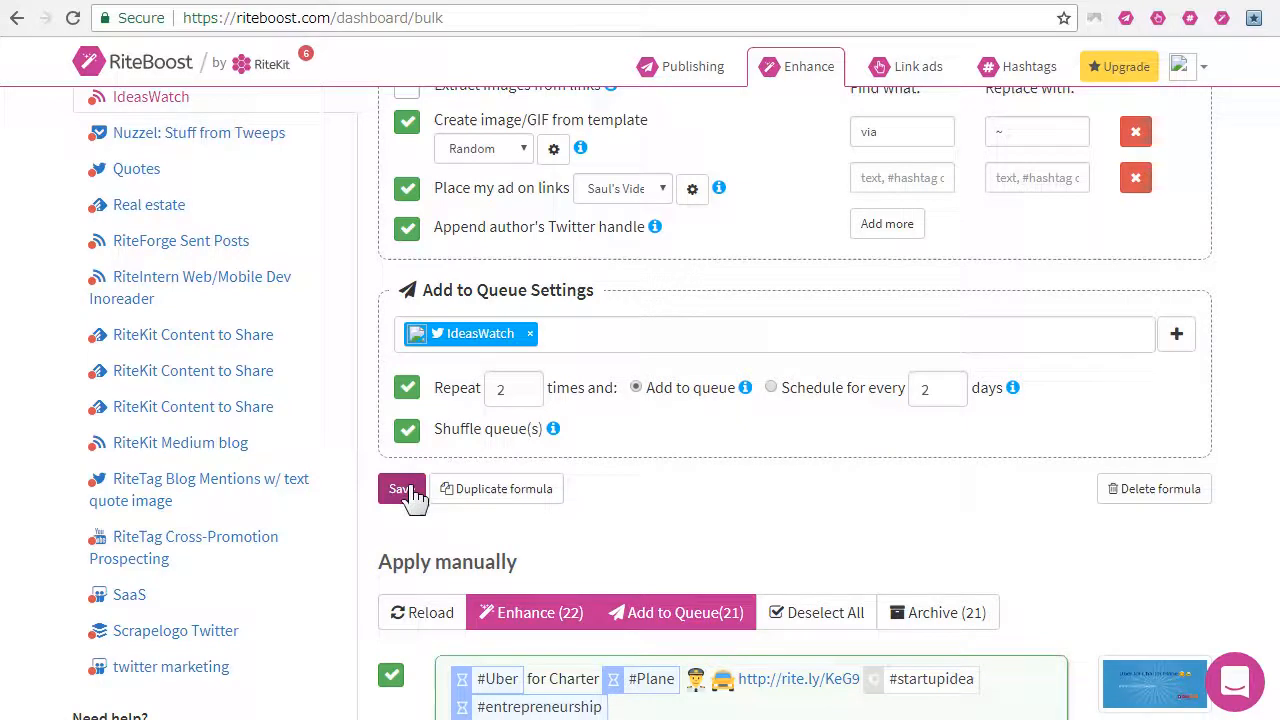
{"action": "left_click", "coordinate": [410, 489]}
{"action": "scroll", "coordinate": [737, 514], "scroll_direction": "down", "scroll_amount": 2}
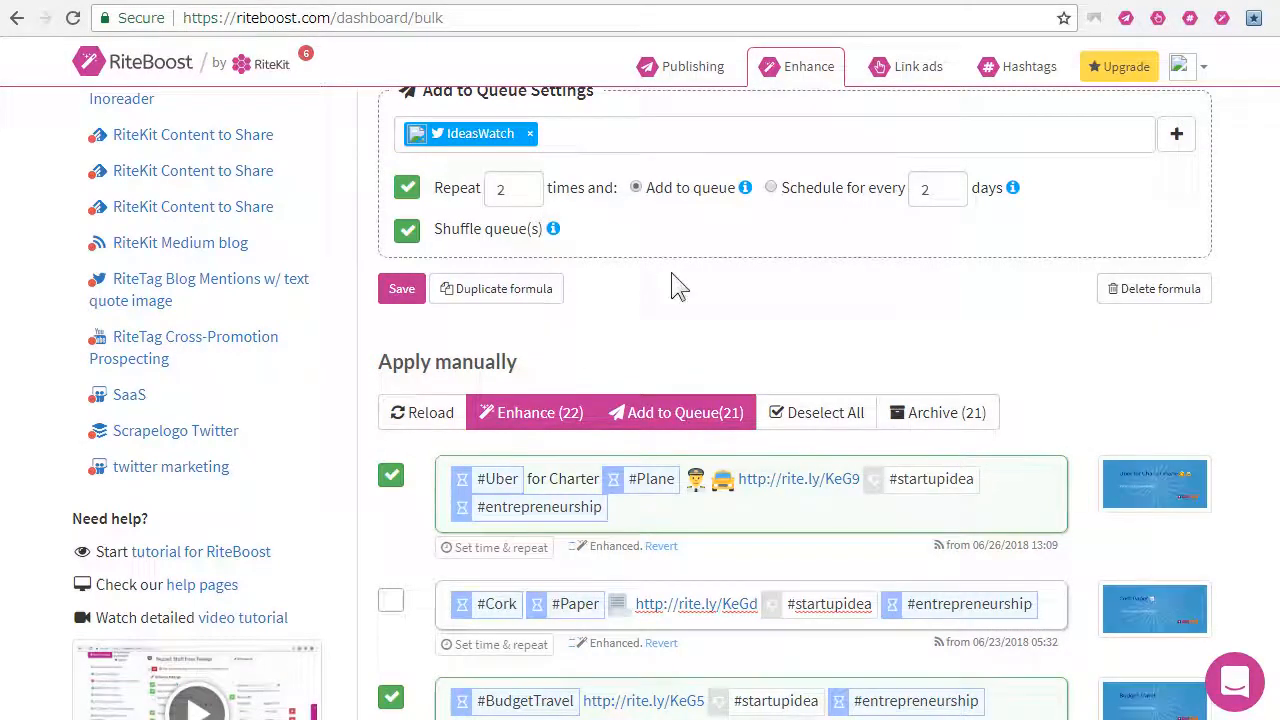
Step: Set queued posts to repeat 3 times and look over the enhanced posts and the formula's enhance settings
{"action": "scroll", "coordinate": [677, 286], "scroll_direction": "up", "scroll_amount": 2}
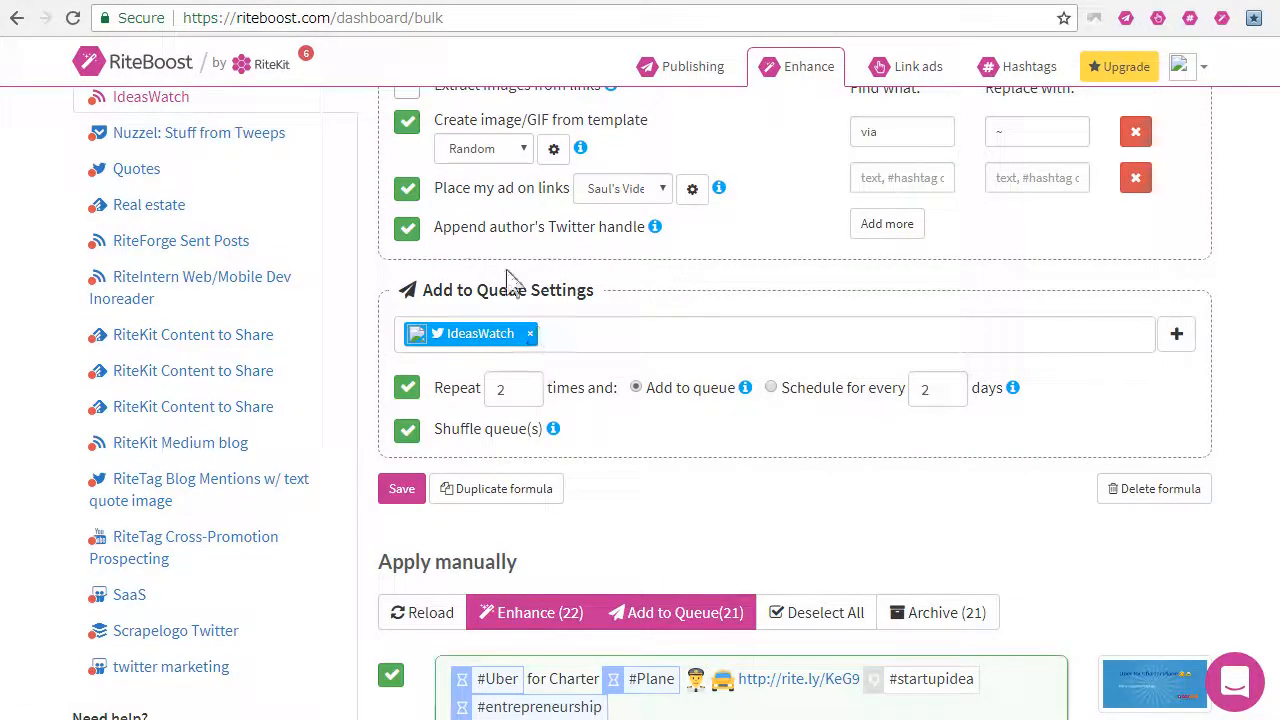
{"action": "left_click", "coordinate": [420, 390]}
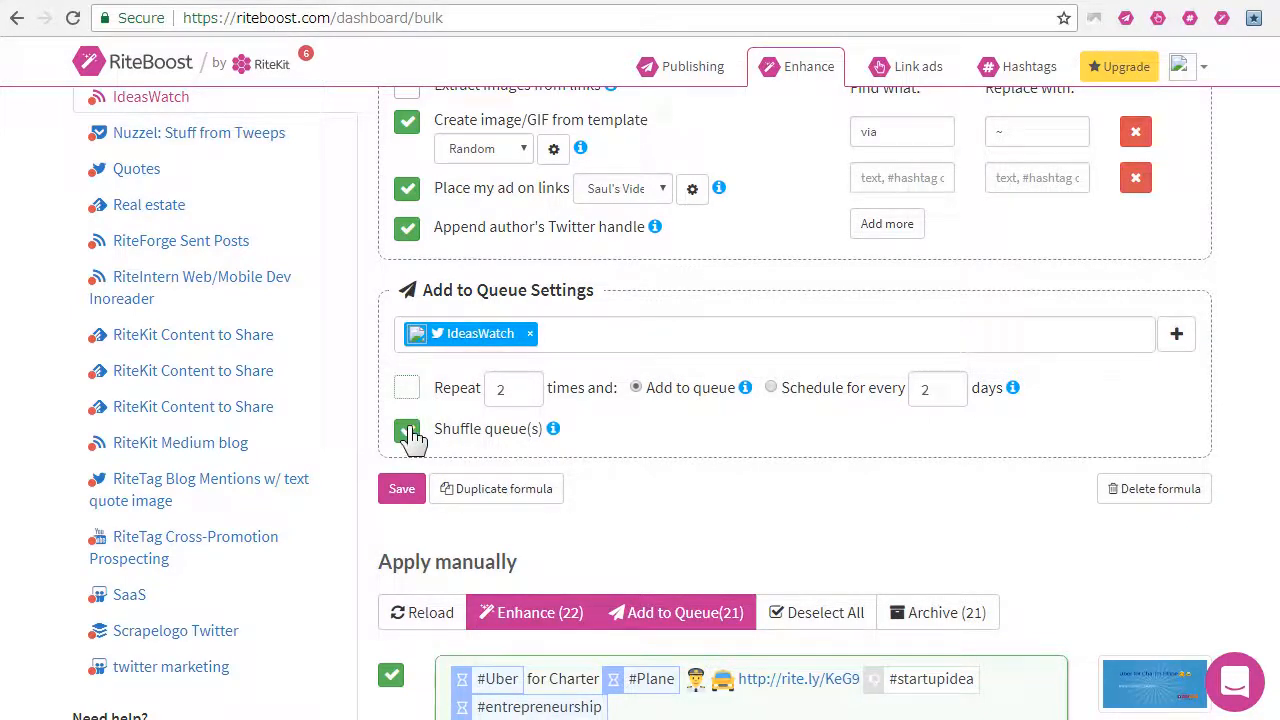
{"action": "left_click", "coordinate": [408, 388]}
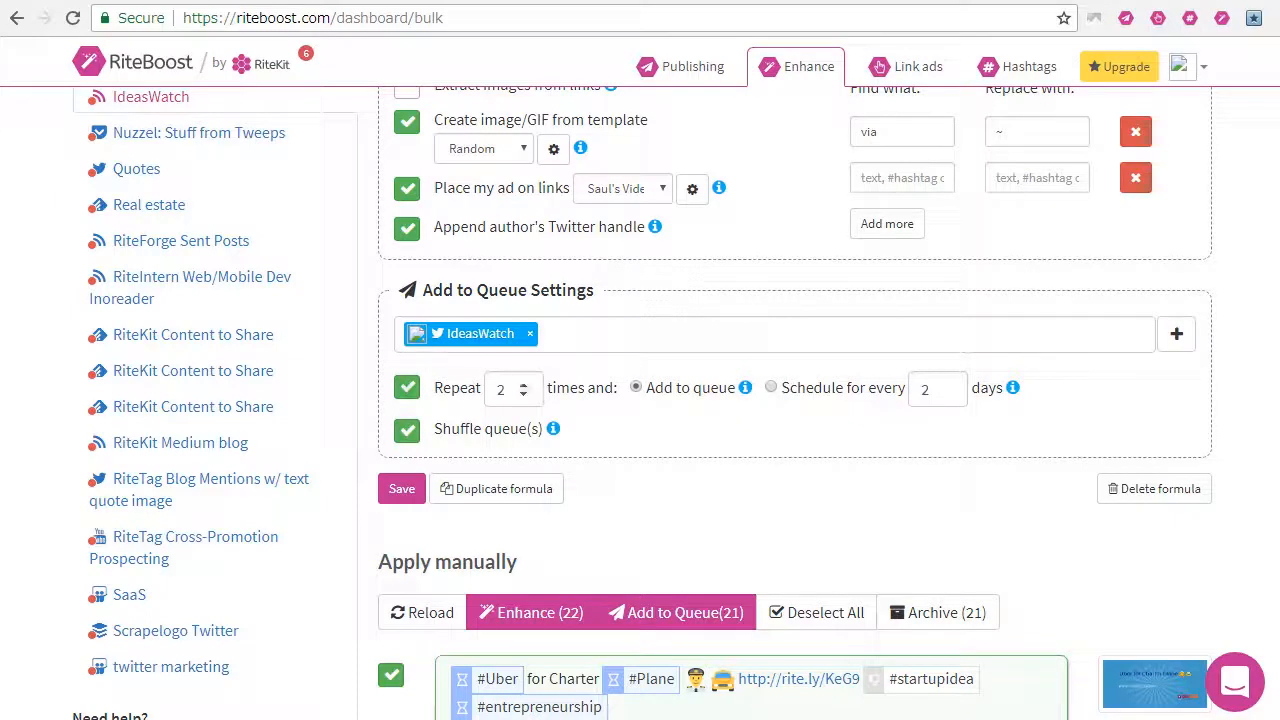
{"action": "left_click", "coordinate": [522, 385]}
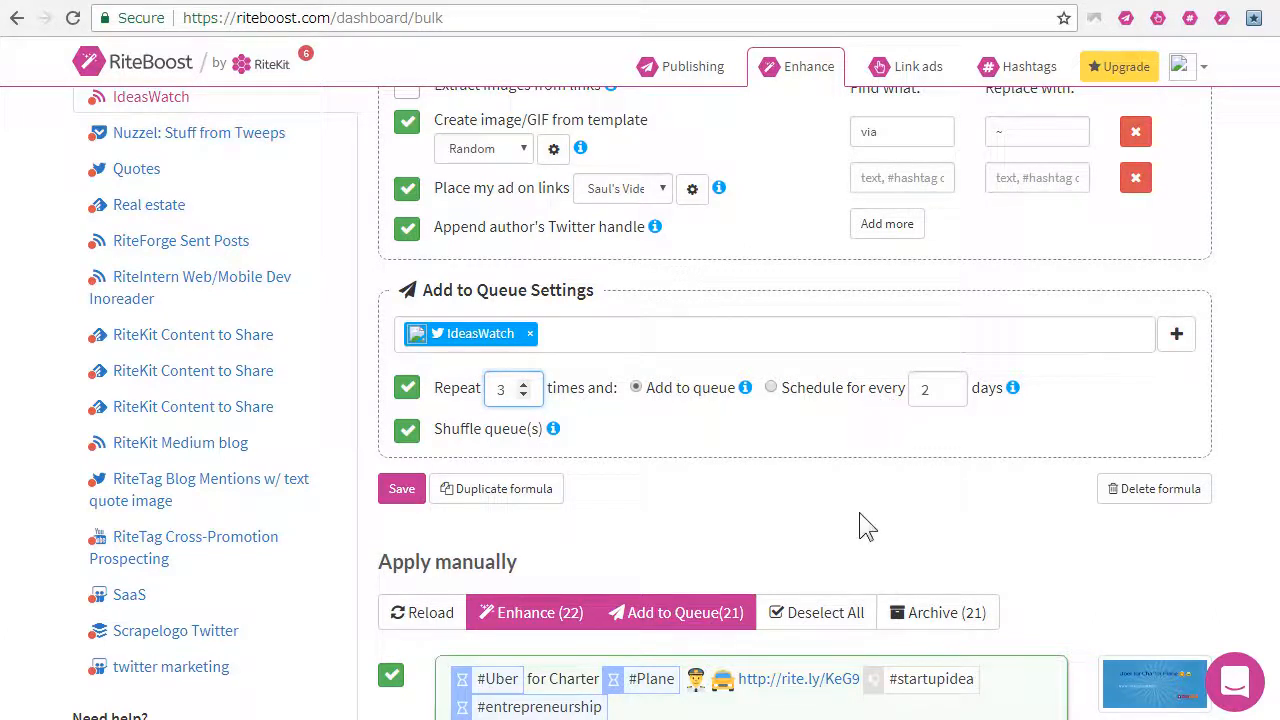
{"action": "scroll", "coordinate": [866, 543], "scroll_direction": "down", "scroll_amount": 12}
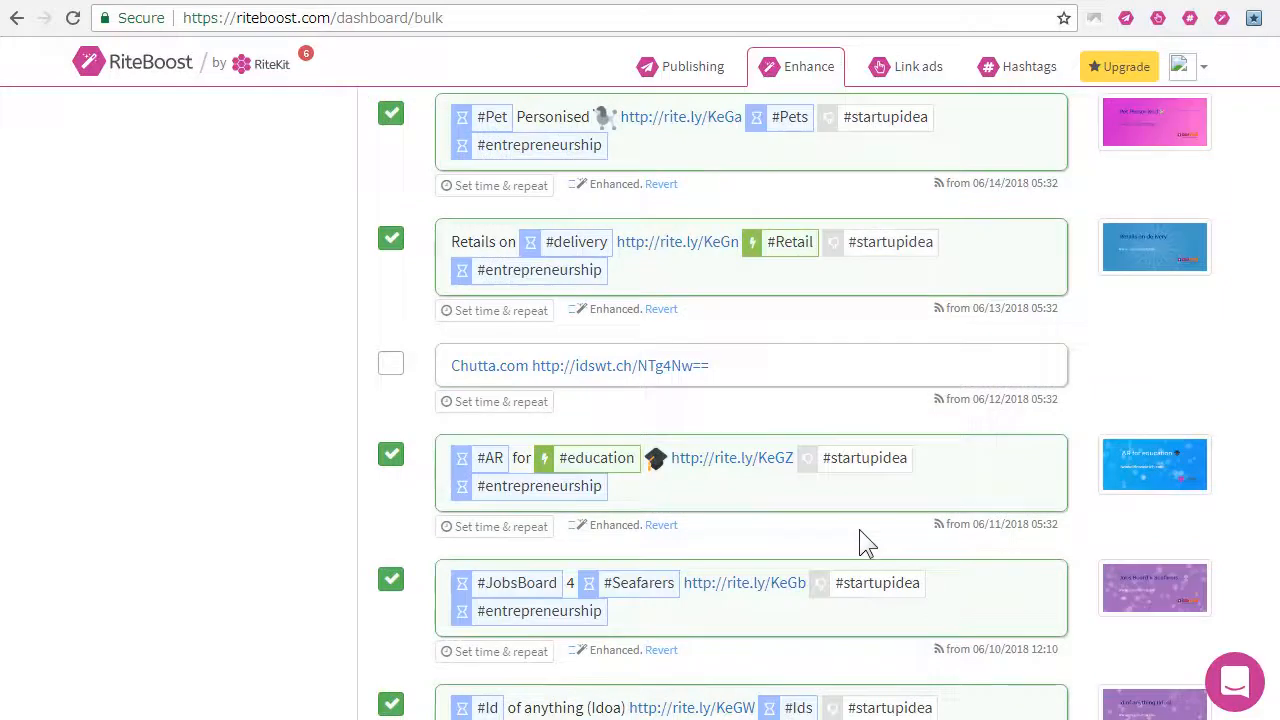
{"action": "scroll", "coordinate": [860, 540], "scroll_direction": "up", "scroll_amount": 12}
{"action": "scroll", "coordinate": [740, 528], "scroll_direction": "up", "scroll_amount": 5}
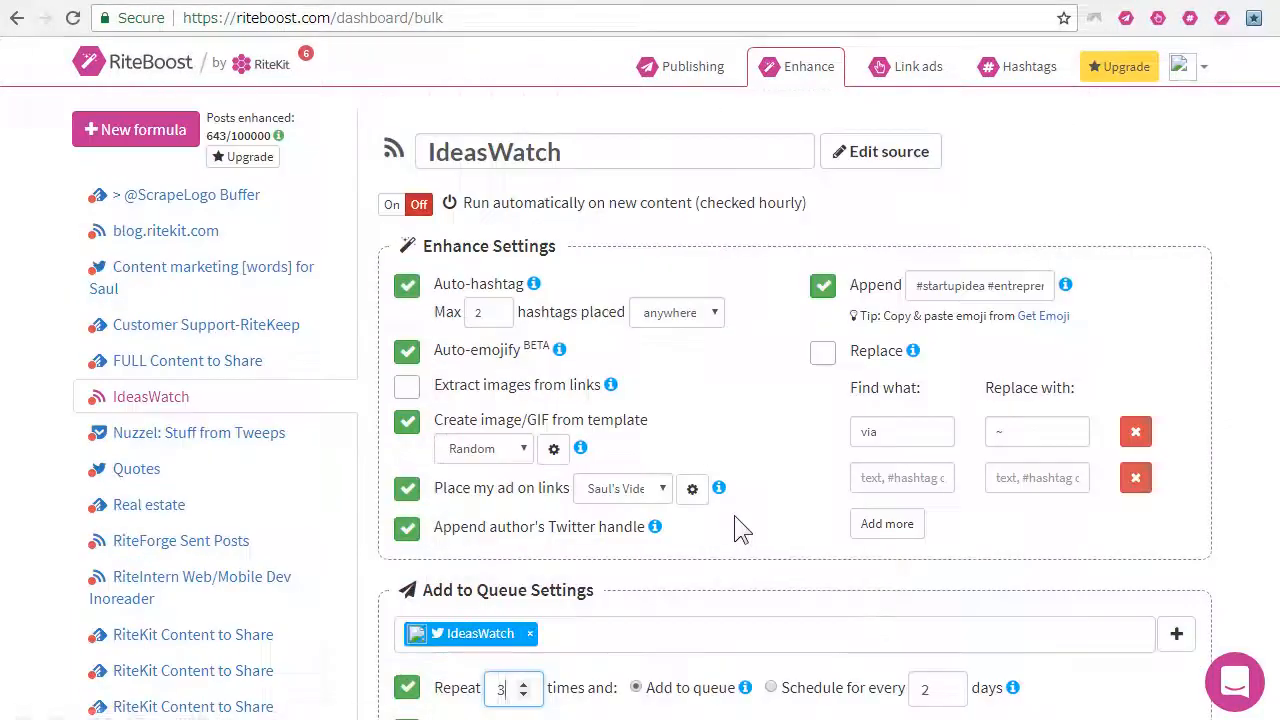